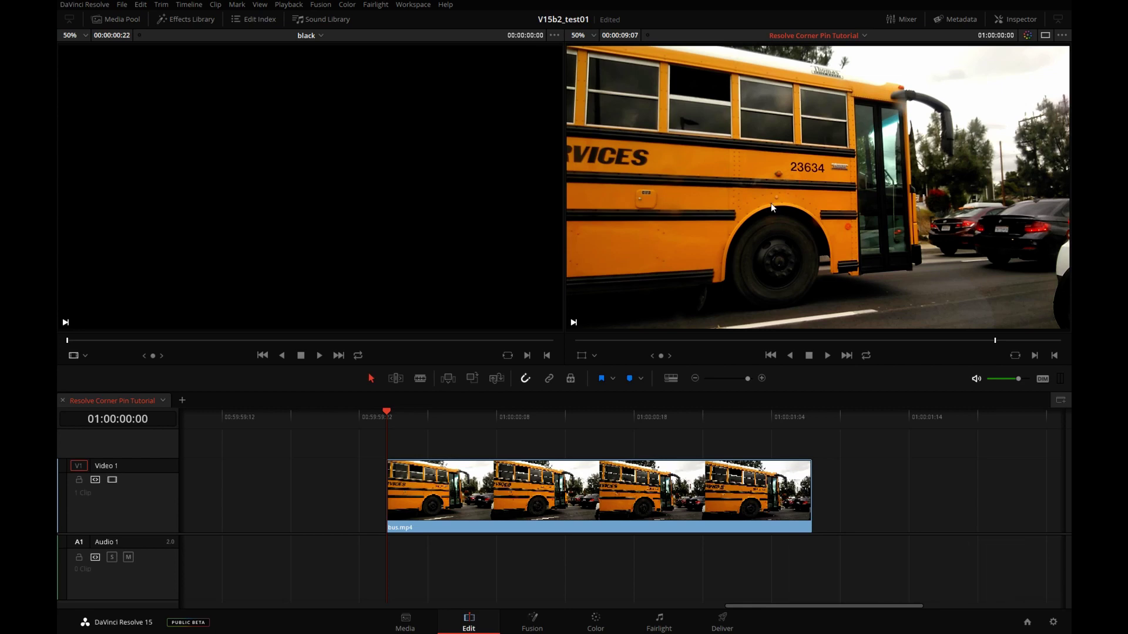
- Preview the bus clip, then load Dog - 15305.mp4 into the source viewer and play it
{"action": "key", "text": "space"}
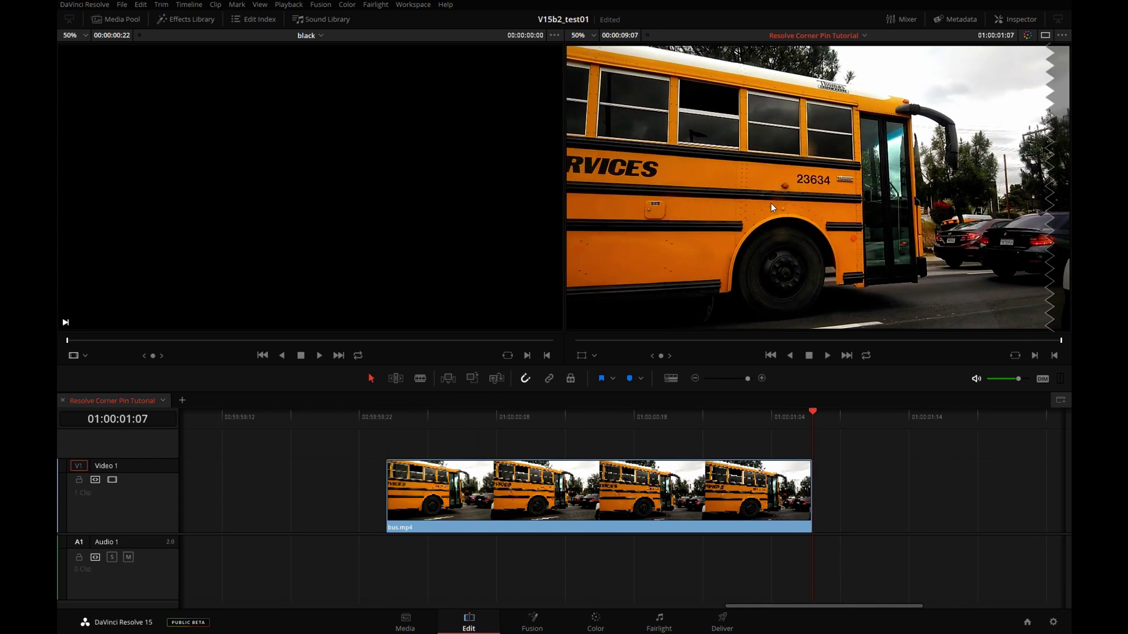
{"action": "key", "text": "Home"}
{"action": "left_click", "coordinate": [134, 19]}
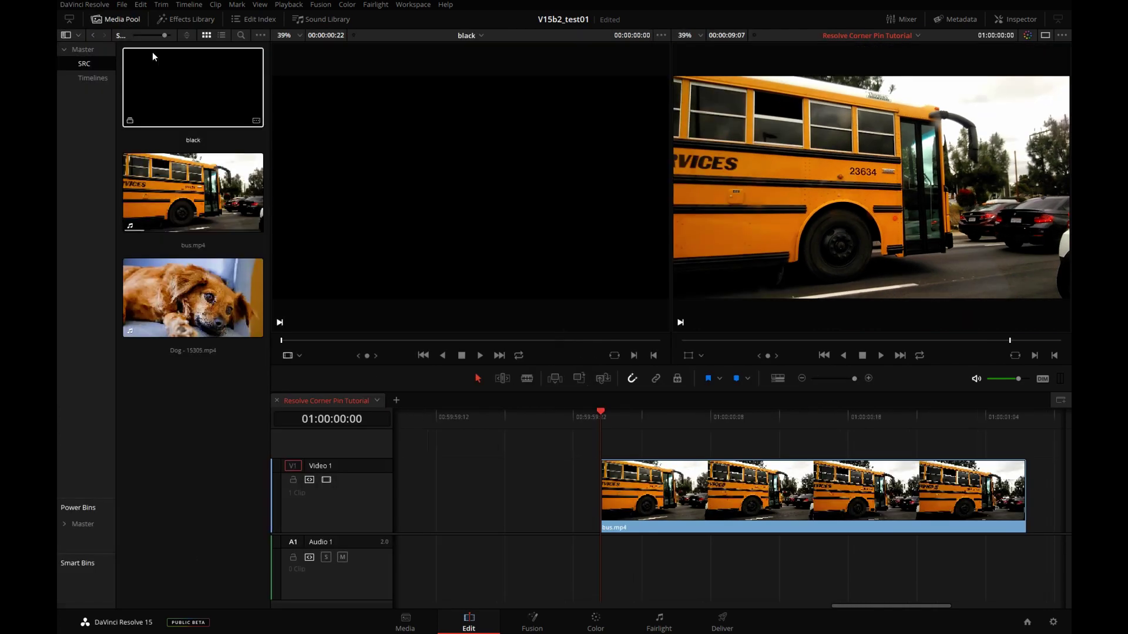
{"action": "left_click_drag", "start_coordinate": [176, 291], "coordinate": [411, 176]}
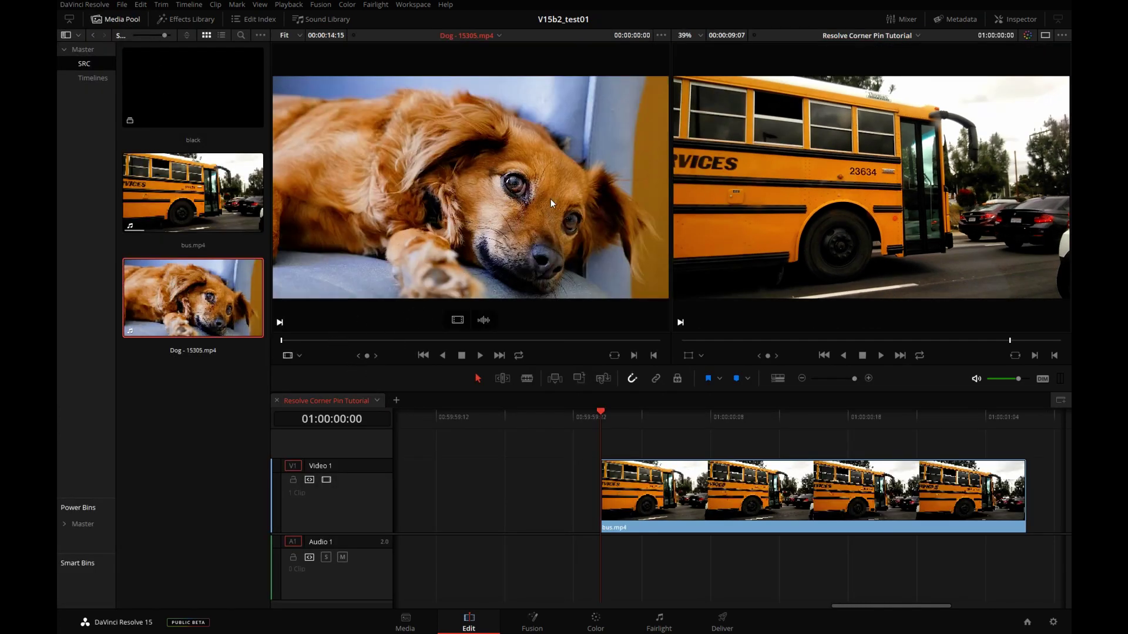
{"action": "key", "text": "space"}
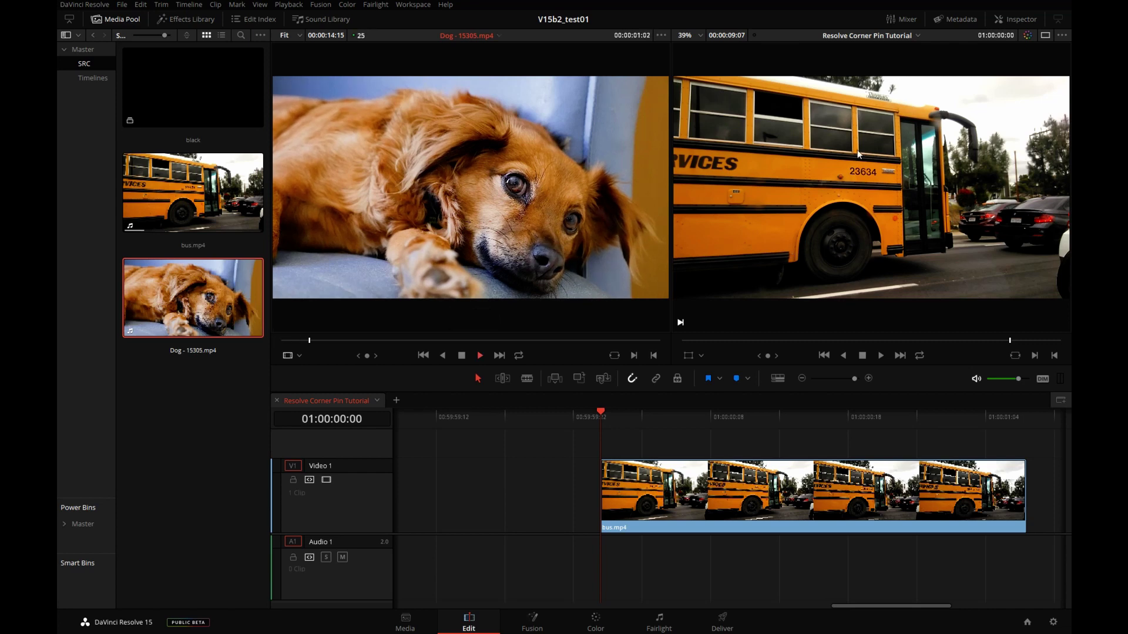
{"action": "key", "text": "space"}
{"action": "left_click", "coordinate": [97, 19]}
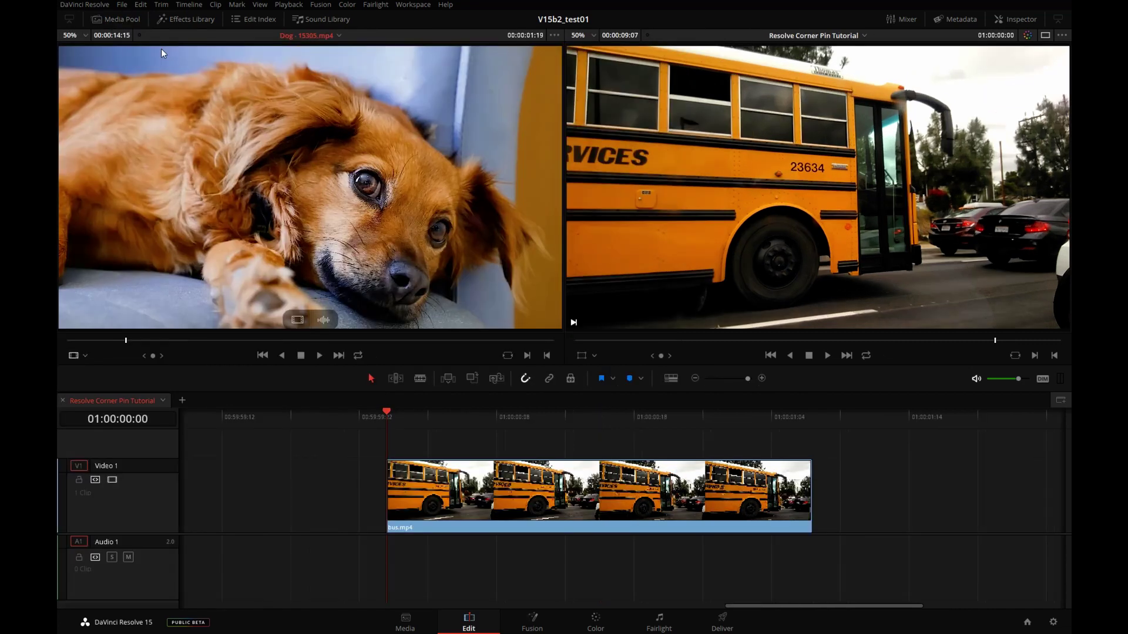
- On the Fusion page, add the Dog clip to the node graph as a media node
{"action": "left_click", "coordinate": [533, 623]}
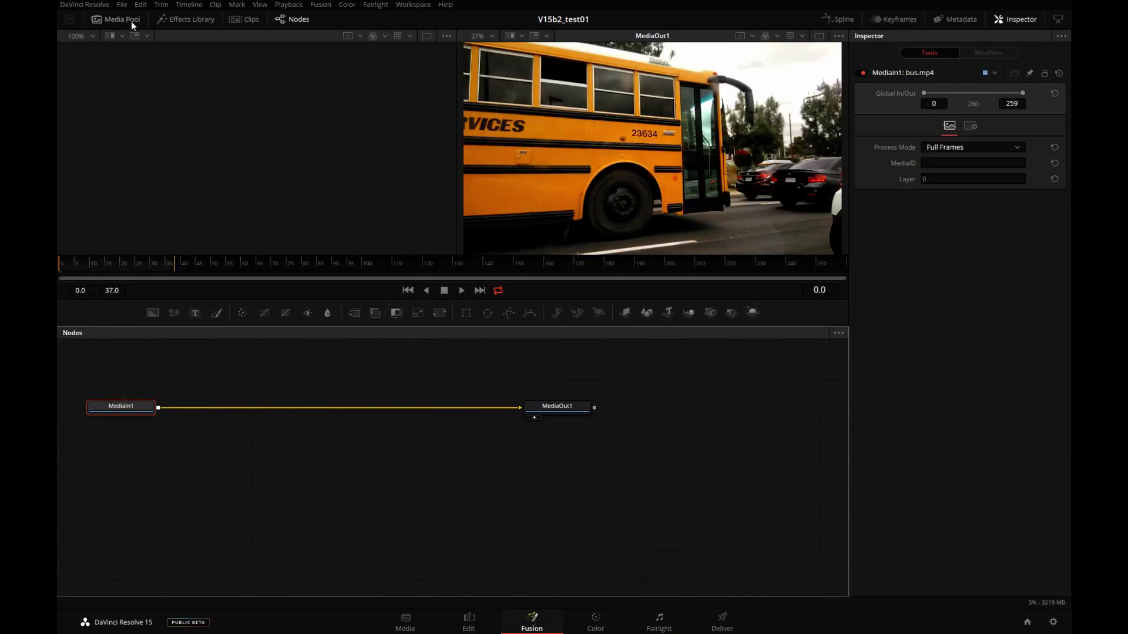
{"action": "left_click", "coordinate": [127, 20]}
{"action": "left_click_drag", "start_coordinate": [177, 102], "coordinate": [135, 378]}
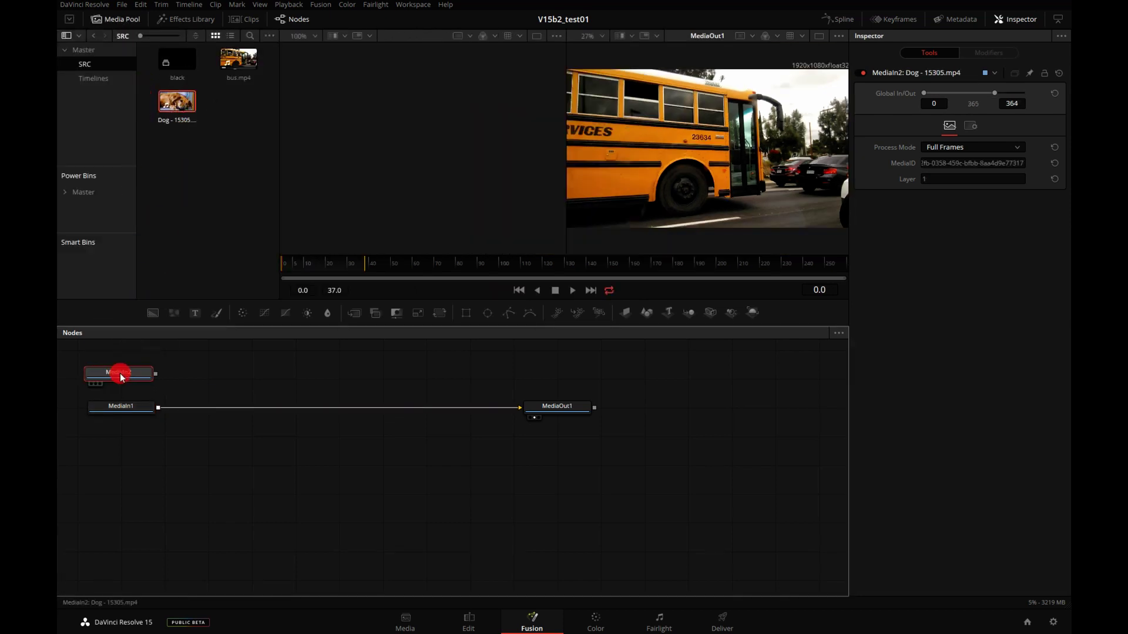
- Rename the new Dog media node to 'dog'
{"action": "right_click", "coordinate": [140, 381]}
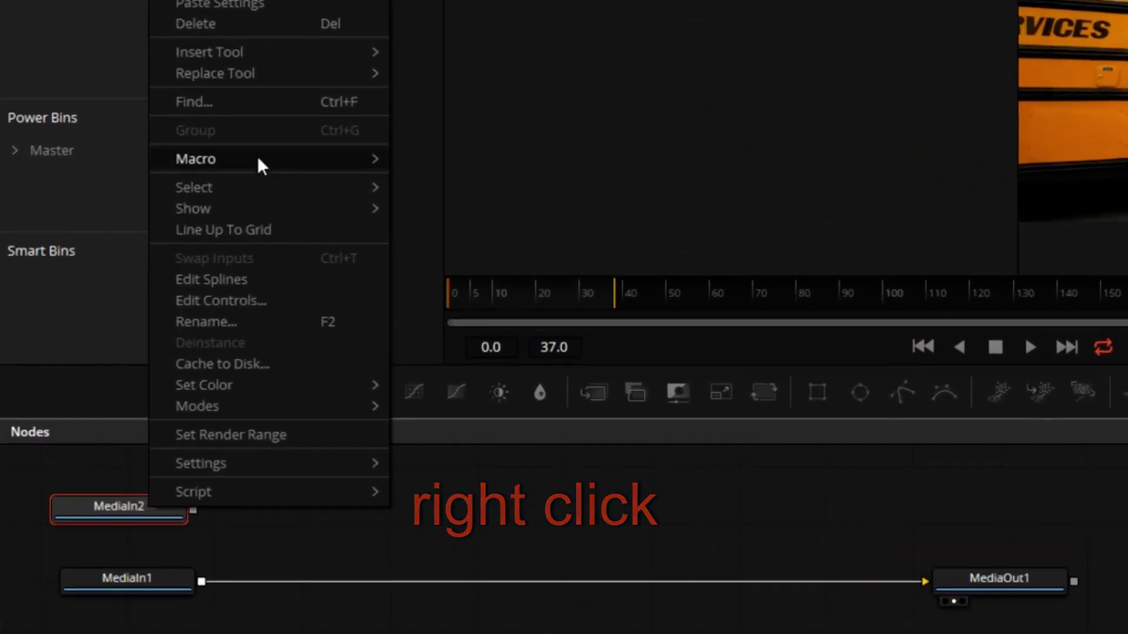
{"action": "left_click", "coordinate": [299, 321]}
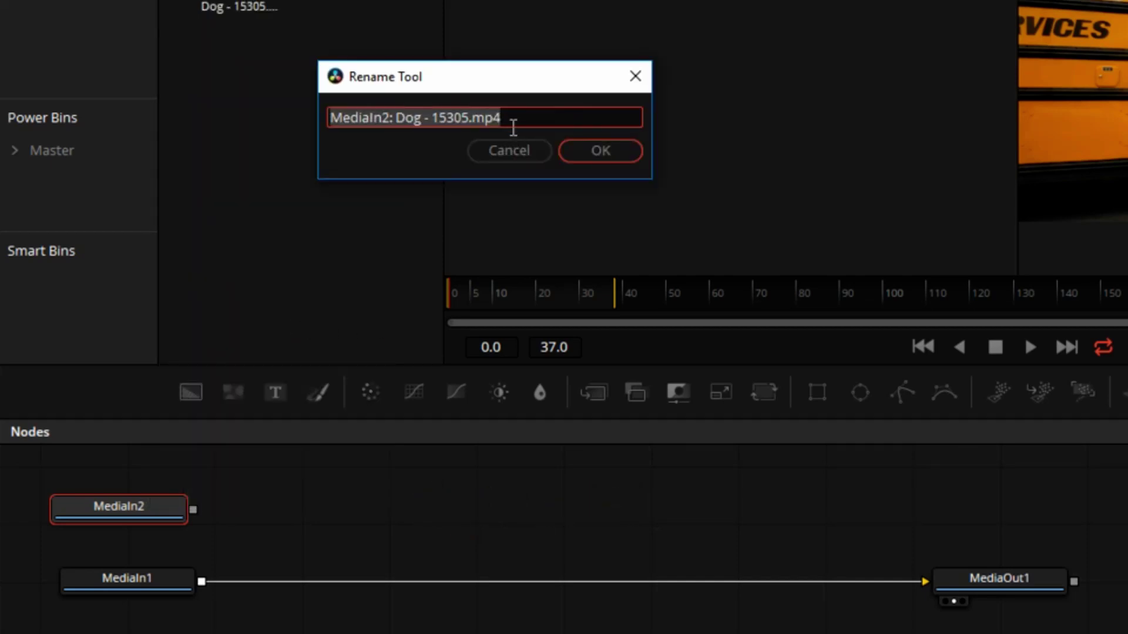
{"action": "type", "text": "dog"}
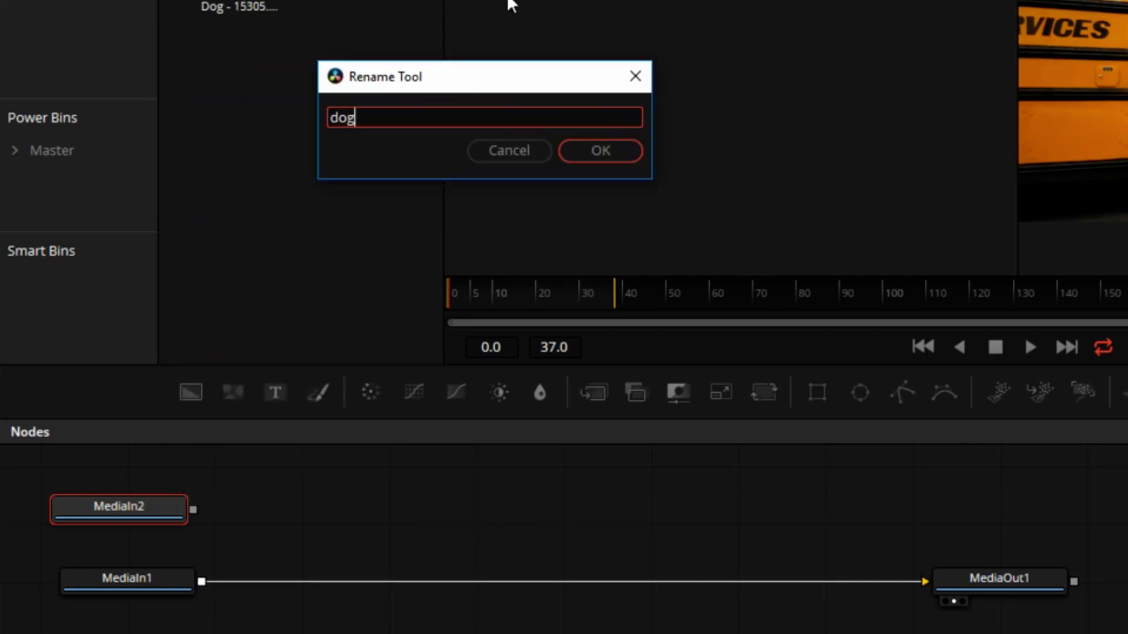
{"action": "key", "text": "Return"}
- Rename the MediaIn1 node to 'bus'
{"action": "left_click", "coordinate": [147, 583]}
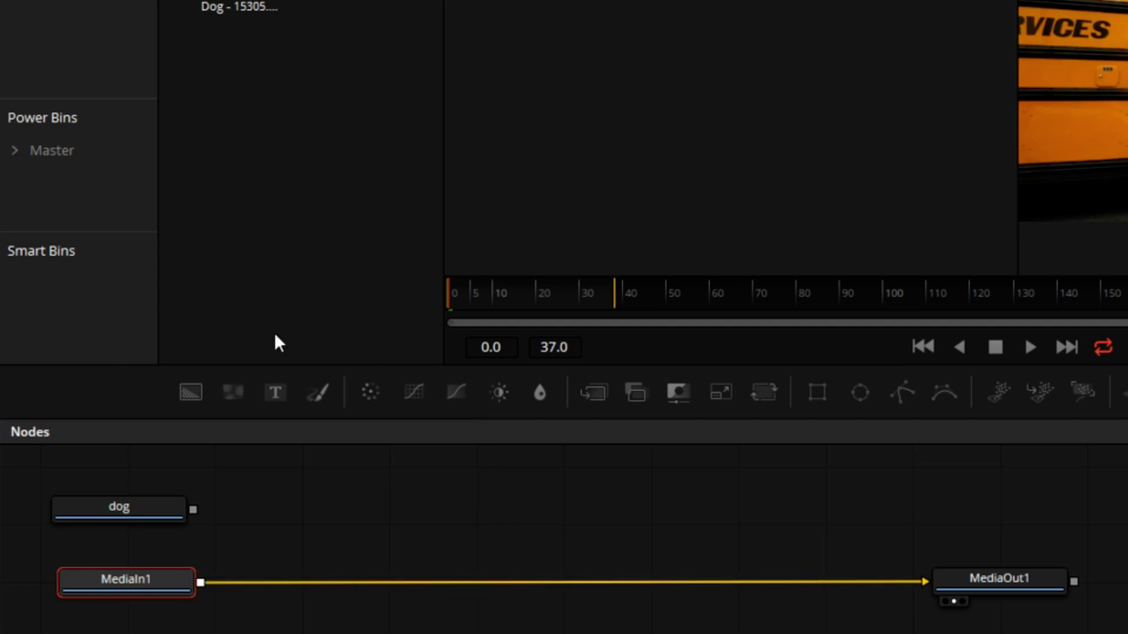
{"action": "key", "text": "F2"}
{"action": "key", "text": "BackSpace"}
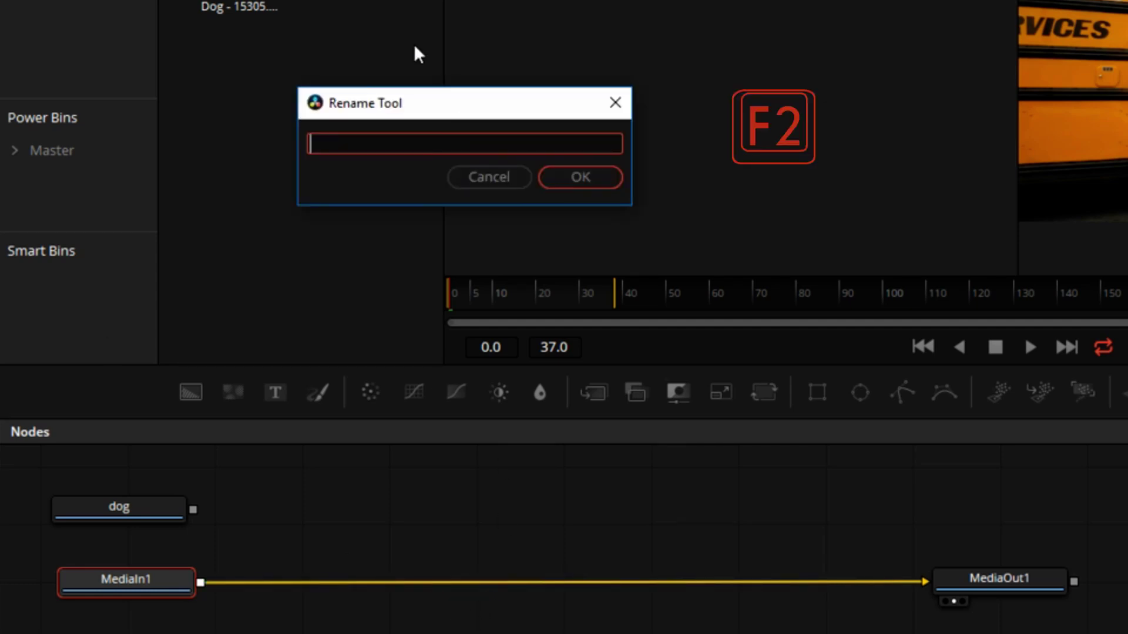
{"action": "type", "text": "bus"}
{"action": "left_click", "coordinate": [606, 183]}
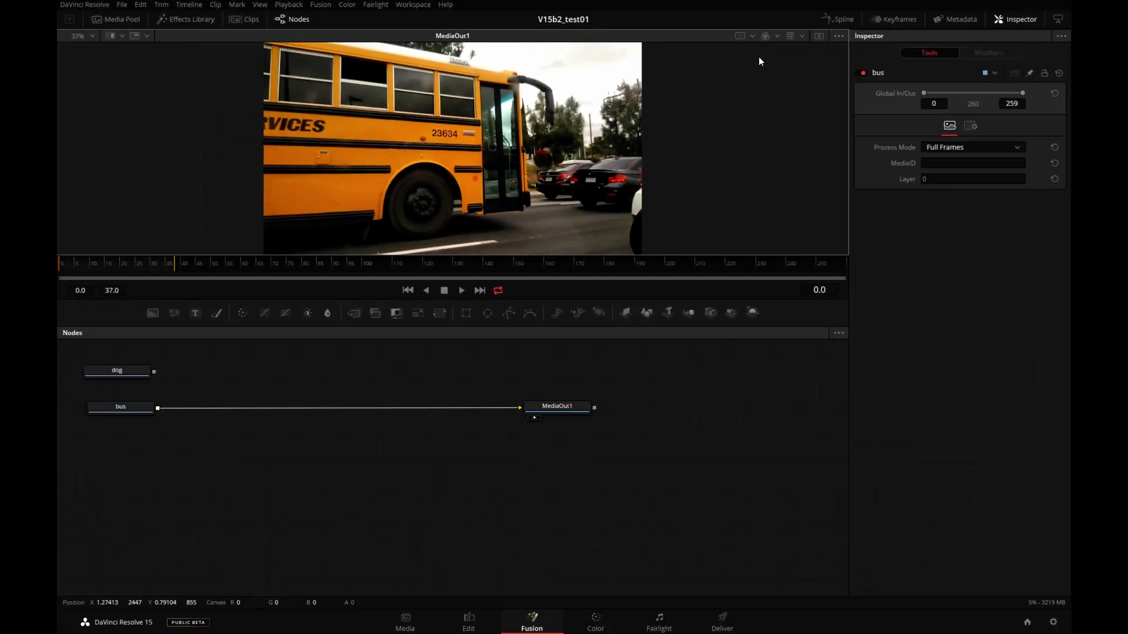
- Enlarge the viewer, zoom in on the bus windows, and select the dog node
{"action": "left_click_drag", "start_coordinate": [537, 257], "coordinate": [555, 419]}
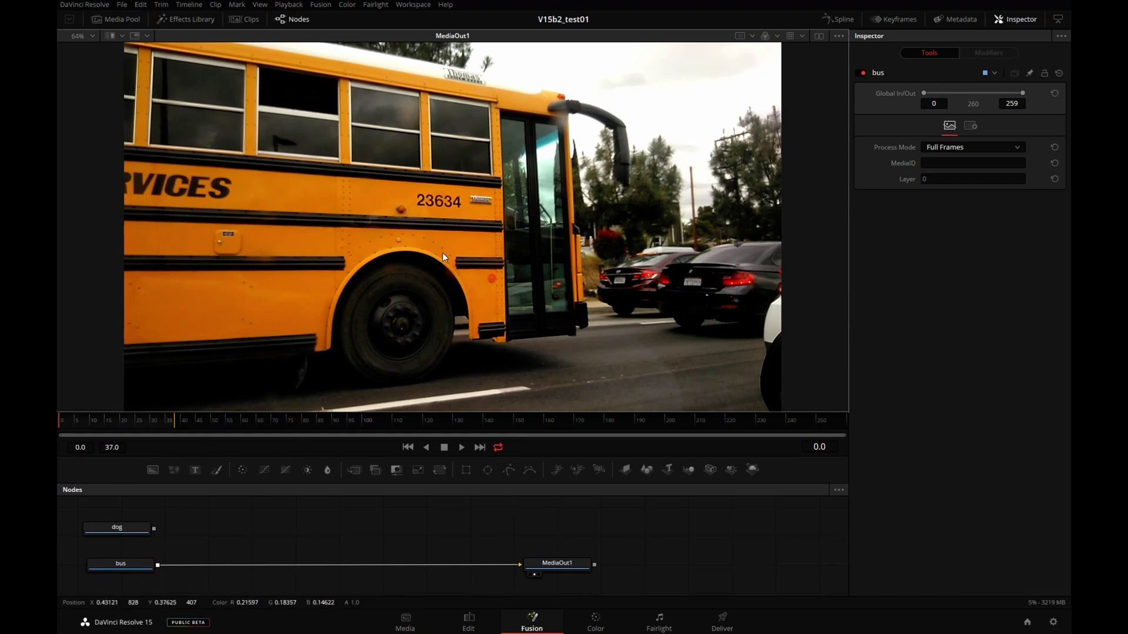
{"action": "left_click_drag", "start_coordinate": [445, 252], "coordinate": [587, 294]}
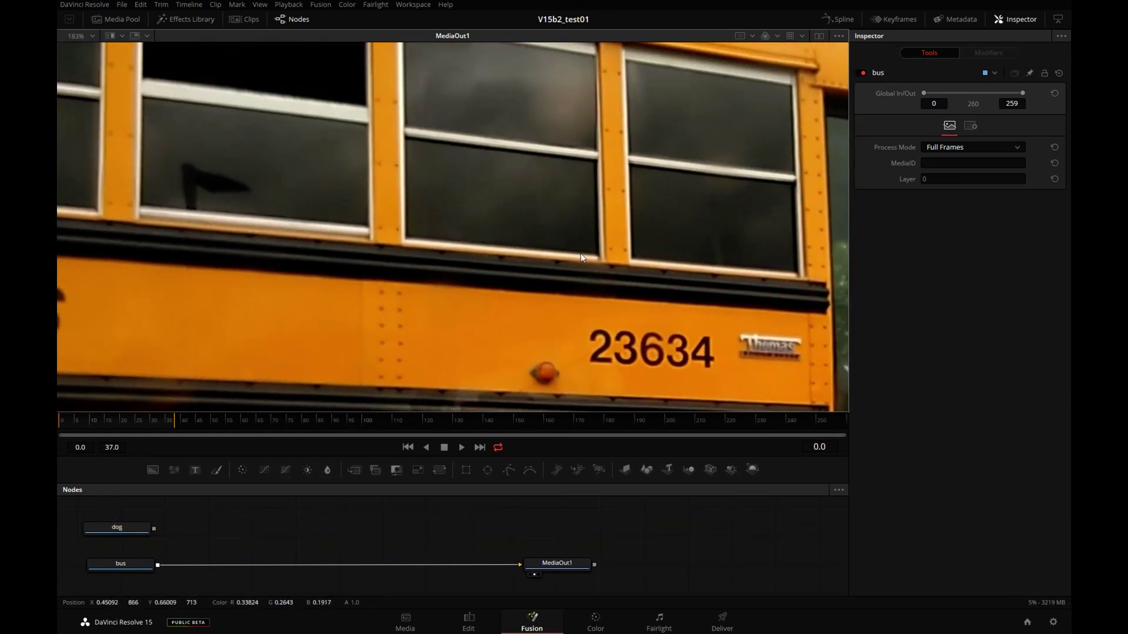
{"action": "left_click", "coordinate": [118, 528]}
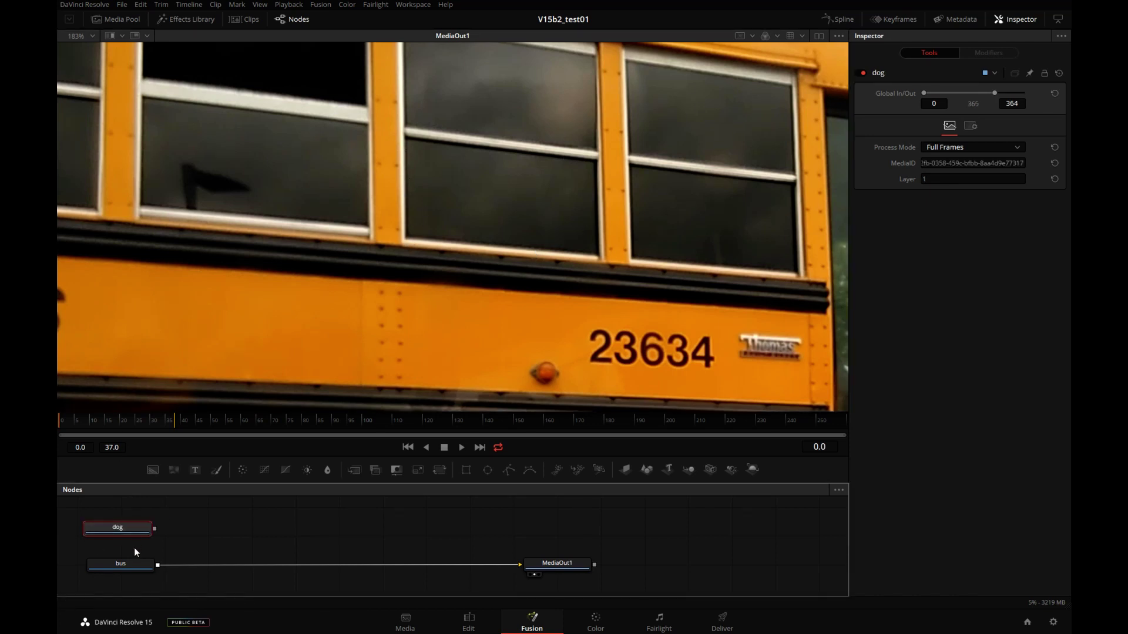
- Add a Corner Positioner after the dog node and show its output in the viewer
{"action": "key", "text": "ctrl+space"}
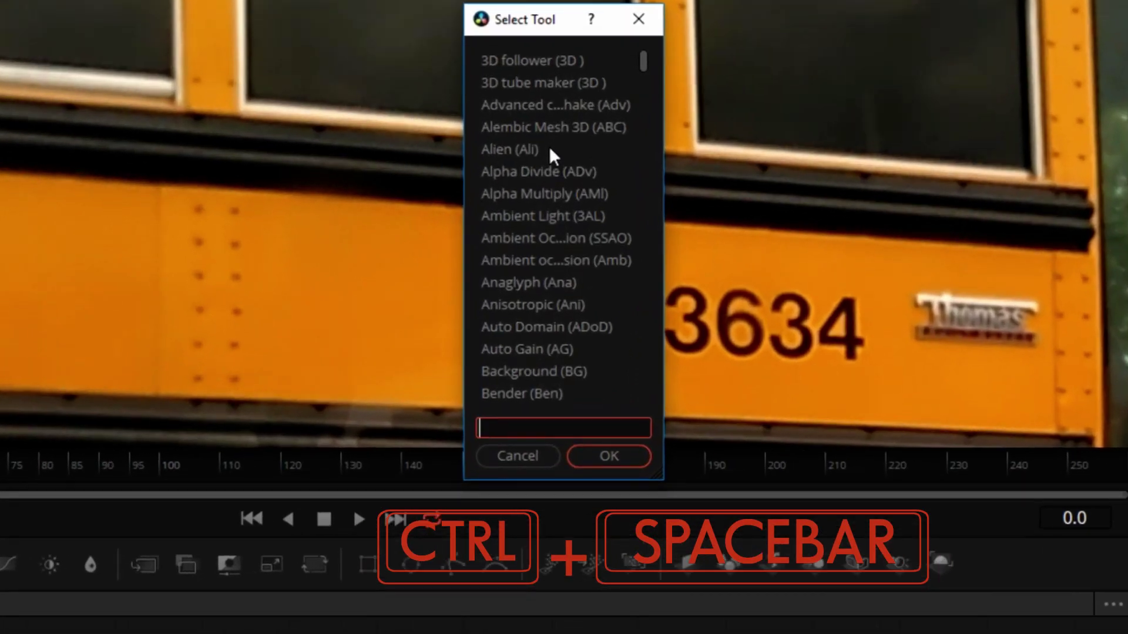
{"action": "type", "text": "Corner Positioner"}
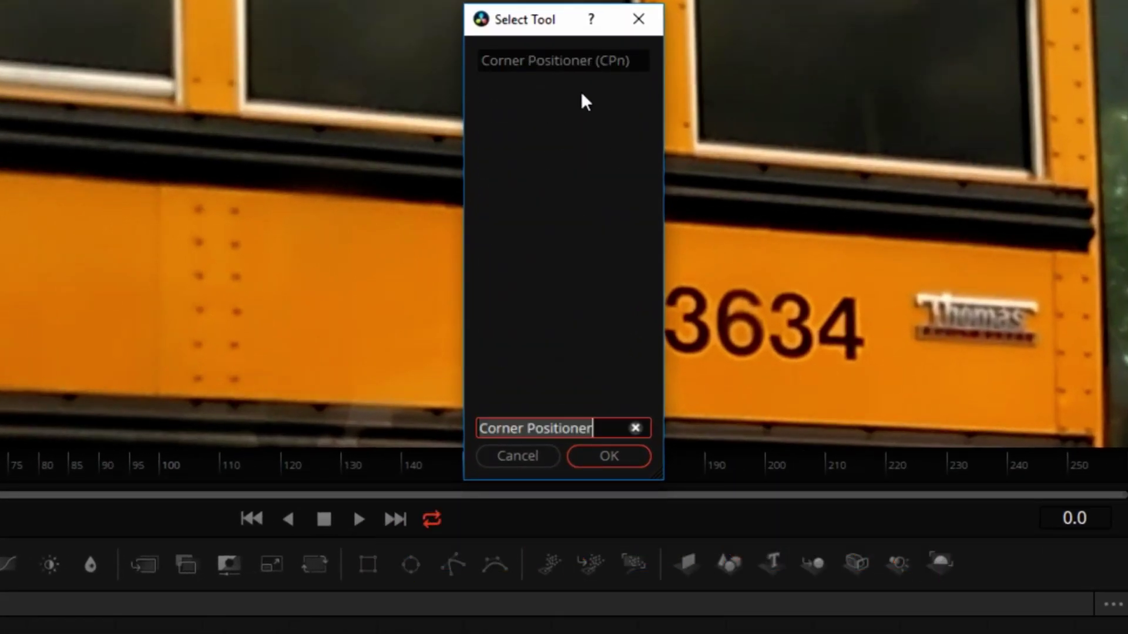
{"action": "left_click", "coordinate": [615, 459]}
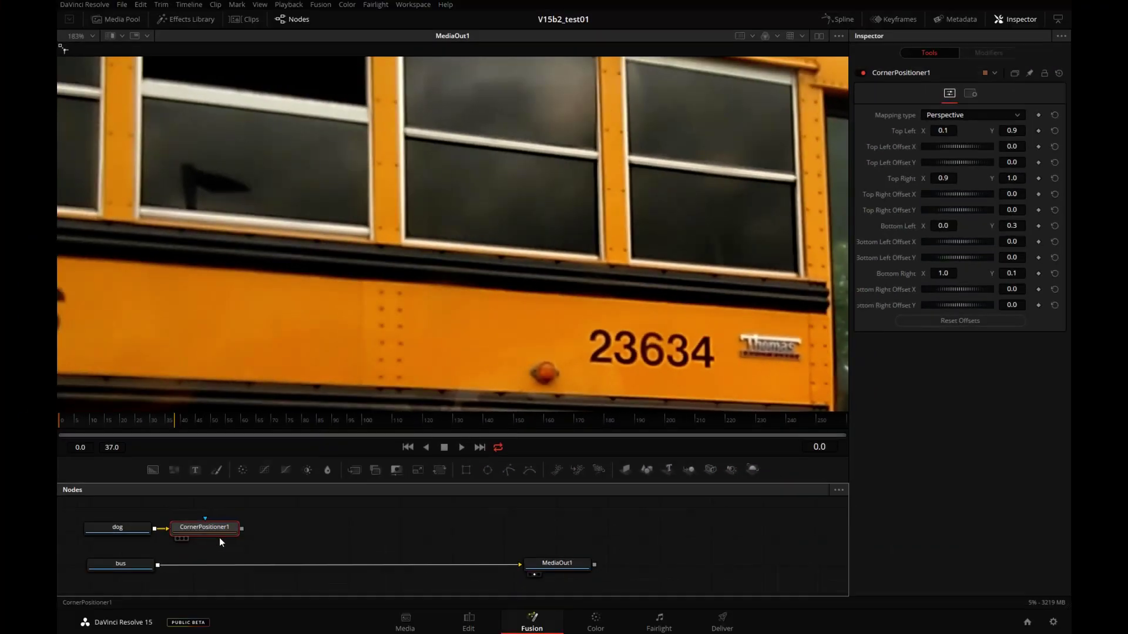
{"action": "mouse_move", "coordinate": [221, 529]}
{"action": "left_mouse_down"}
{"action": "mouse_move", "coordinate": [521, 213]}
{"action": "mouse_move", "coordinate": [519, 225]}
{"action": "mouse_move", "coordinate": [395, 252]}
{"action": "mouse_move", "coordinate": [272, 132]}
{"action": "mouse_move", "coordinate": [332, 151]}
{"action": "mouse_move", "coordinate": [263, 141]}
{"action": "mouse_move", "coordinate": [276, 132]}
{"action": "left_mouse_up"}
{"action": "middle_click", "coordinate": [505, 237]}
- Drag the bottom-left, top-right and bottom-right corners inward to skew the dog image
{"action": "left_click_drag", "start_coordinate": [220, 308], "coordinate": [346, 283]}
{"action": "left_click_drag", "start_coordinate": [698, 101], "coordinate": [540, 149]}
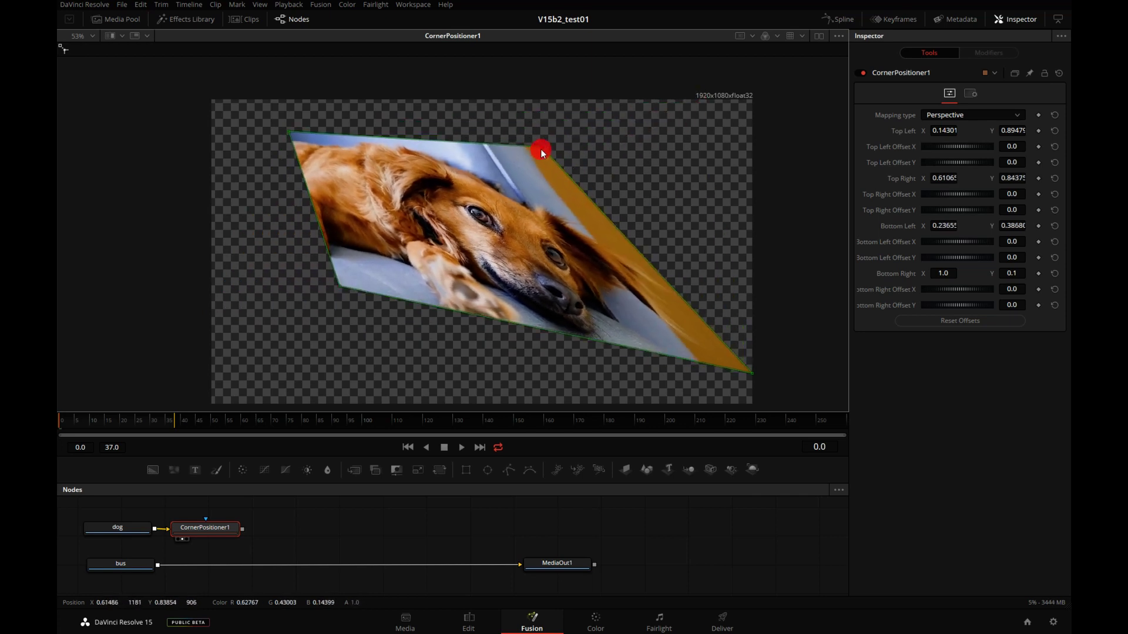
{"action": "left_click_drag", "start_coordinate": [753, 376], "coordinate": [568, 309]}
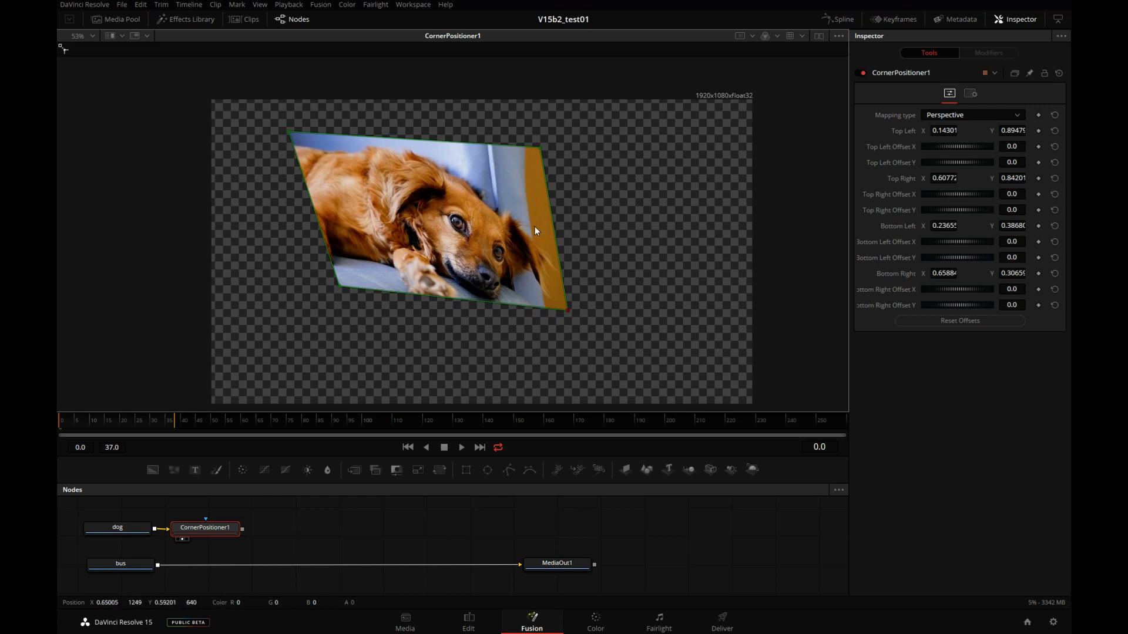
- Add a Merge after bus, feed CornerPositioner1 into its foreground, and view Merge1
{"action": "left_click", "coordinate": [132, 566]}
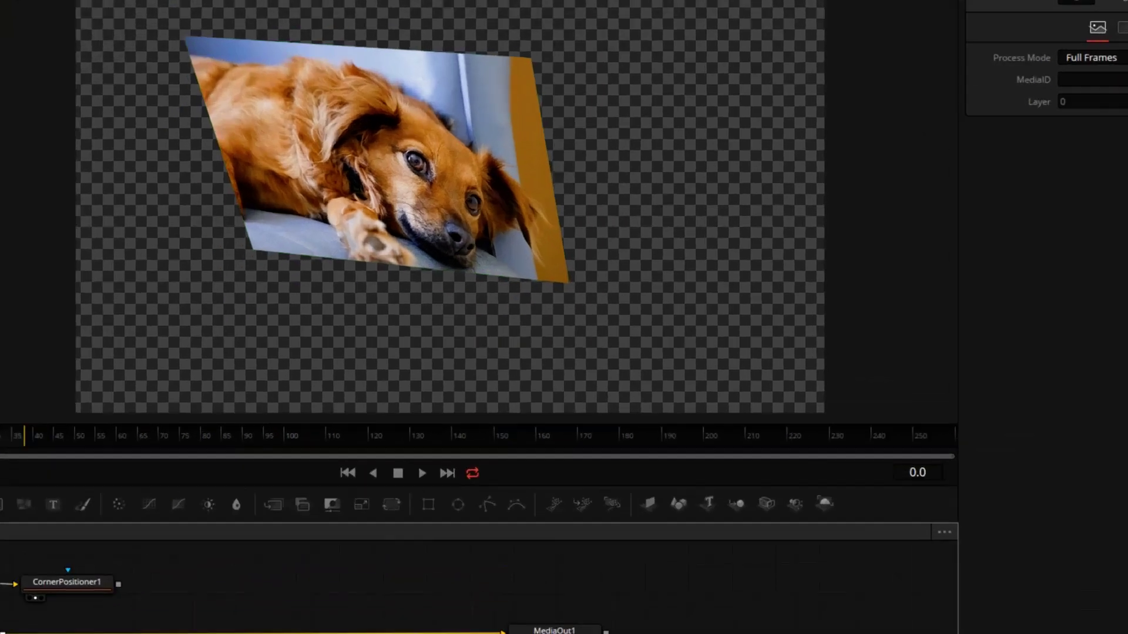
{"action": "key", "text": "ctrl+space"}
{"action": "type", "text": "Corner Positioner"}
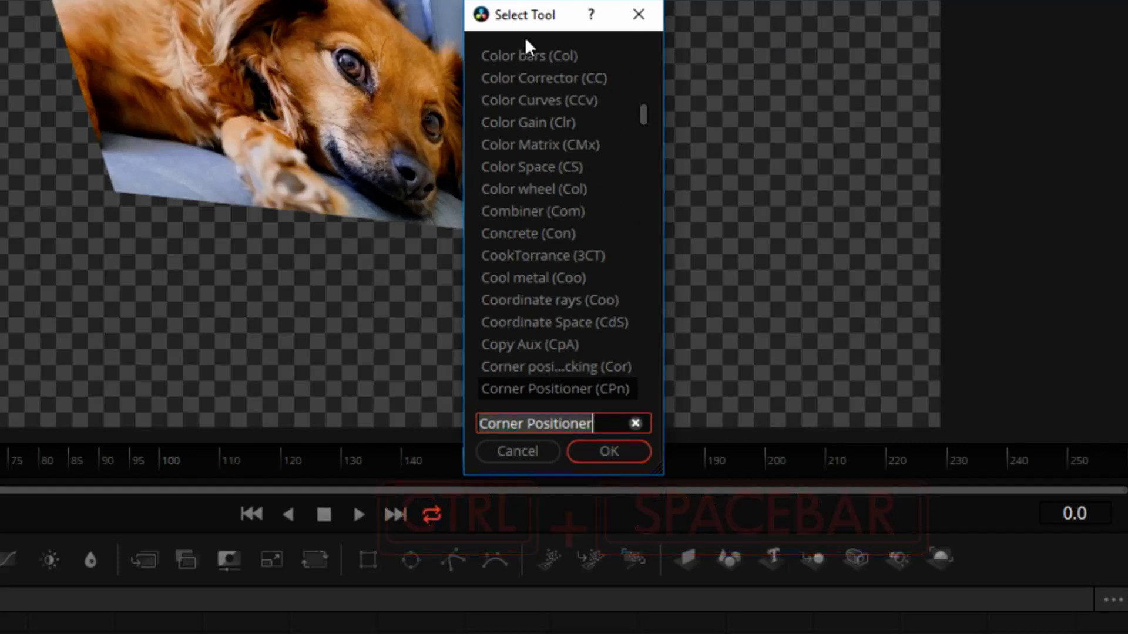
{"action": "type", "text": "merge"}
{"action": "key", "text": "Return"}
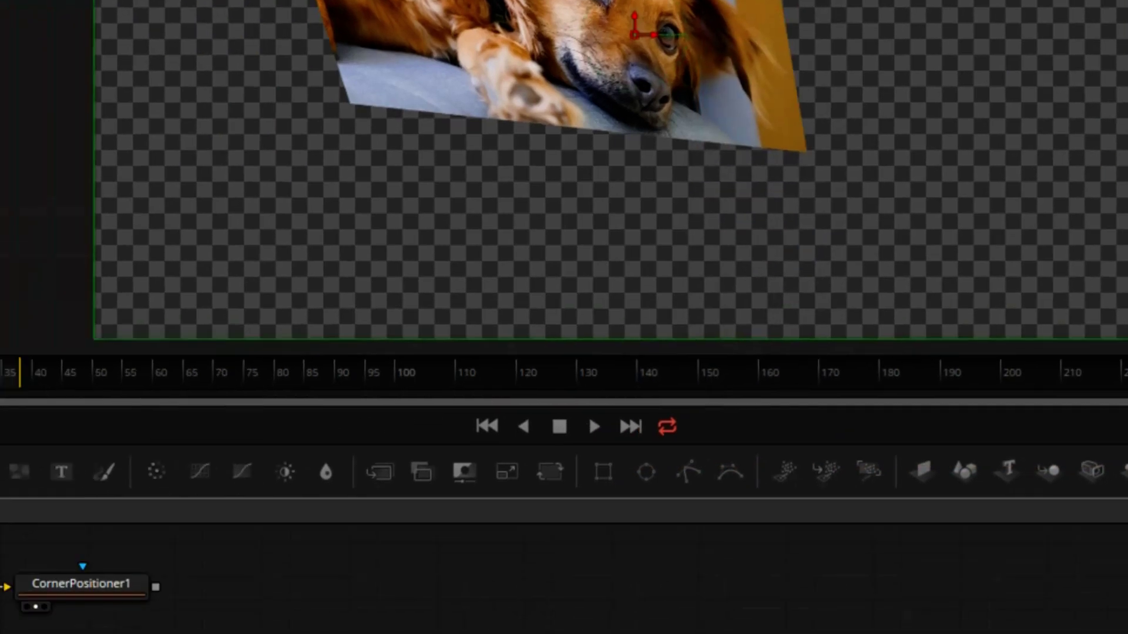
{"action": "left_click_drag", "start_coordinate": [362, 510], "coordinate": [296, 594]}
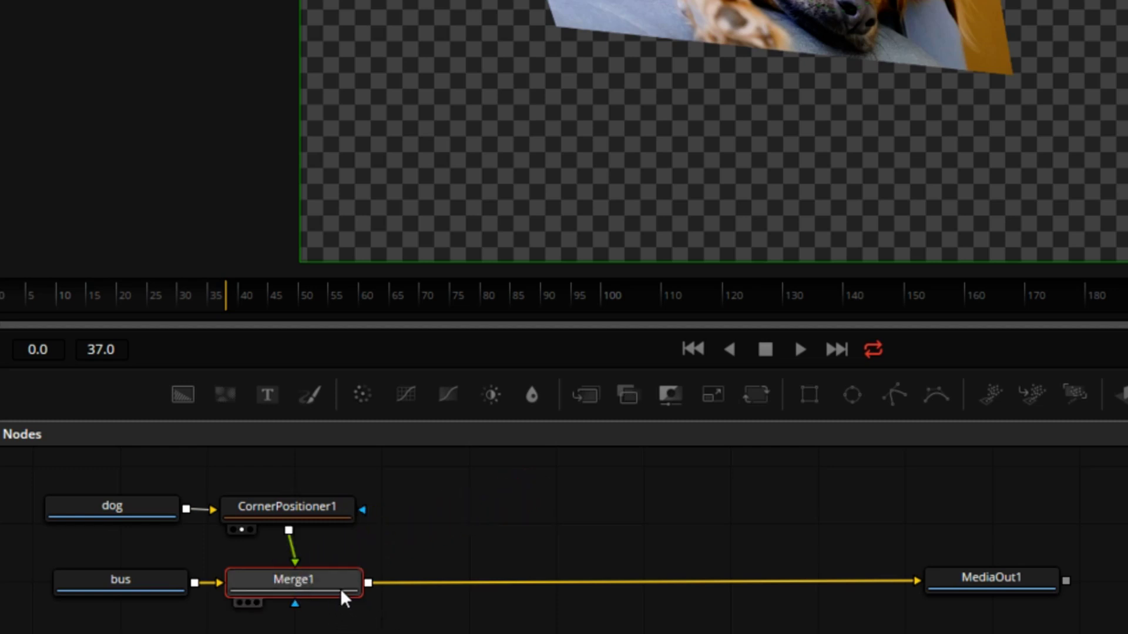
{"action": "key", "text": "2"}
{"action": "key", "text": "F4"}
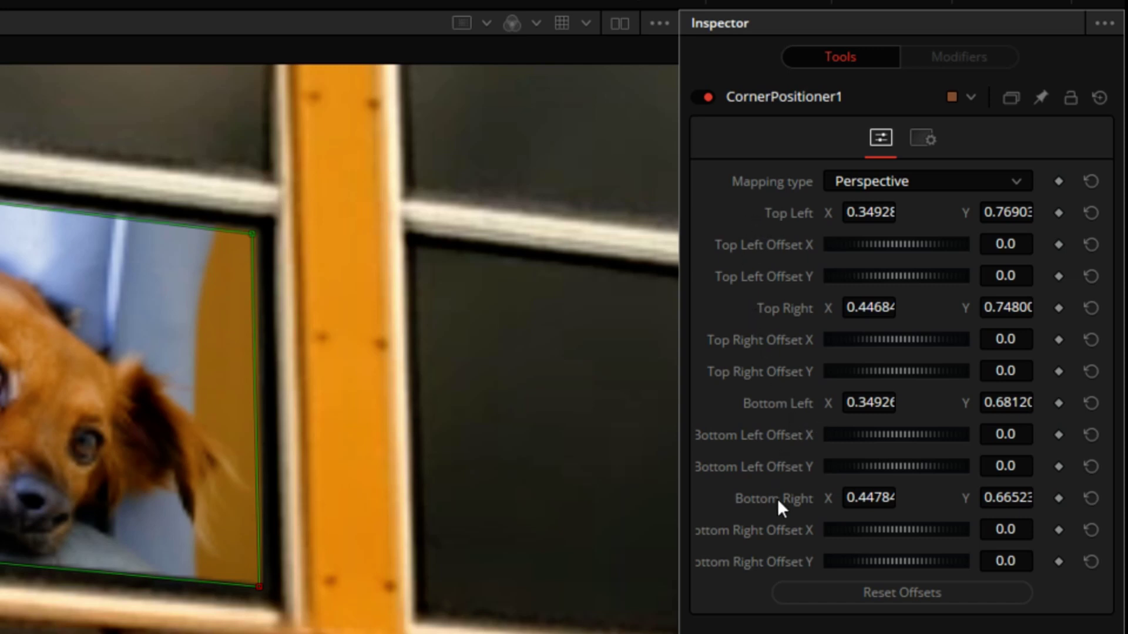
- Bring up the linking options for the Top Left corner in the Inspector
{"action": "right_click", "coordinate": [766, 212]}
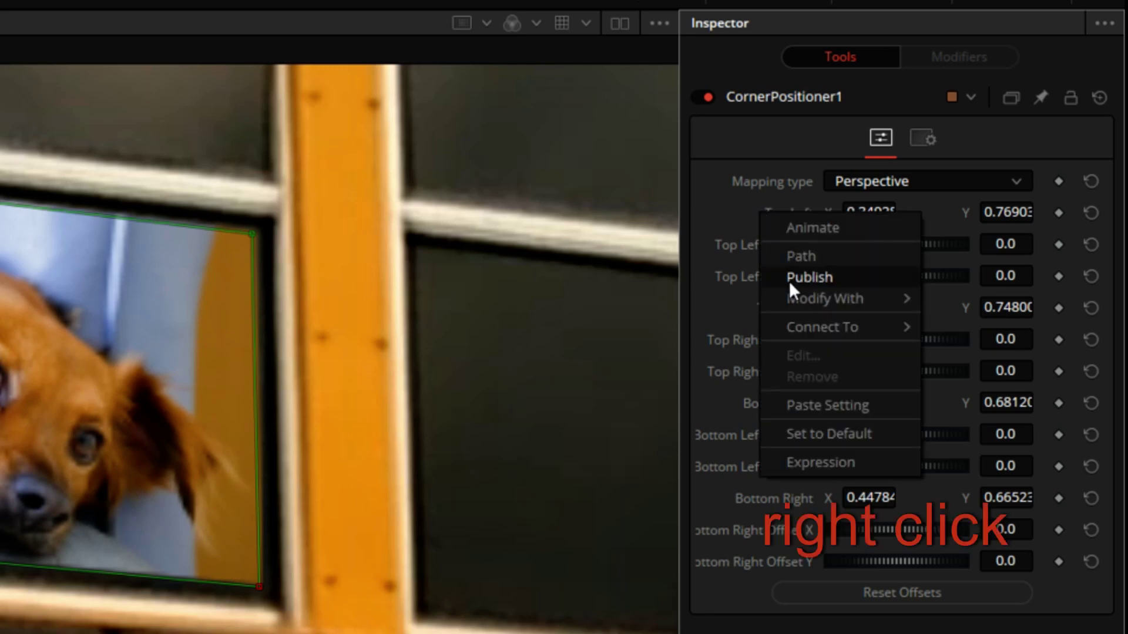
- Drive the Top Left and Top Right corners with tracker position modifiers
{"action": "mouse_move", "coordinate": [825, 298]}
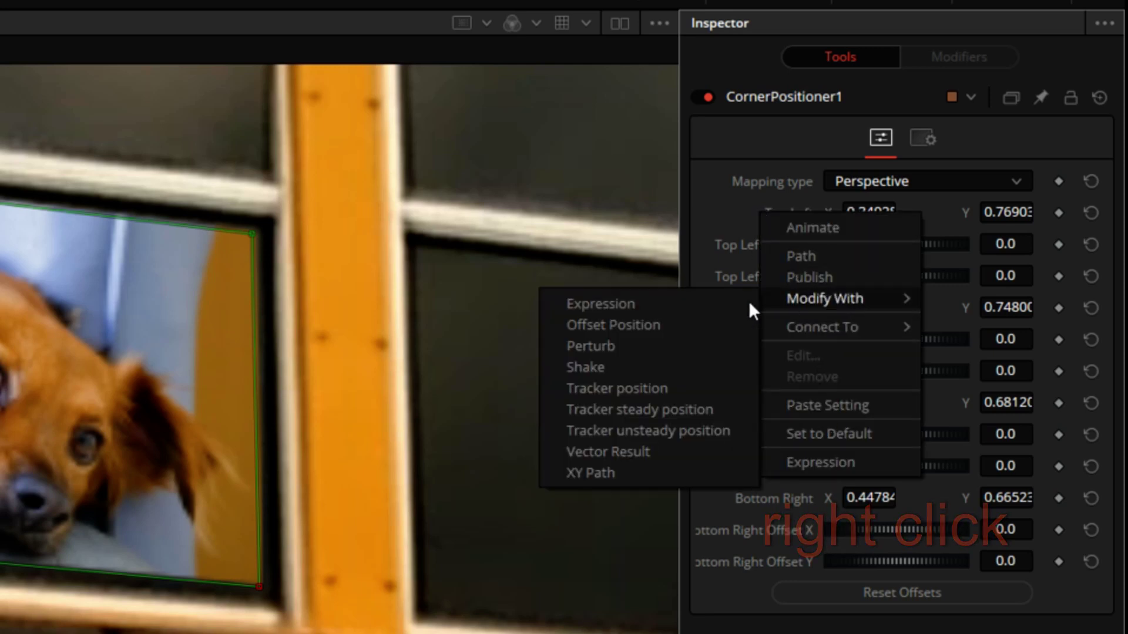
{"action": "left_click", "coordinate": [659, 390]}
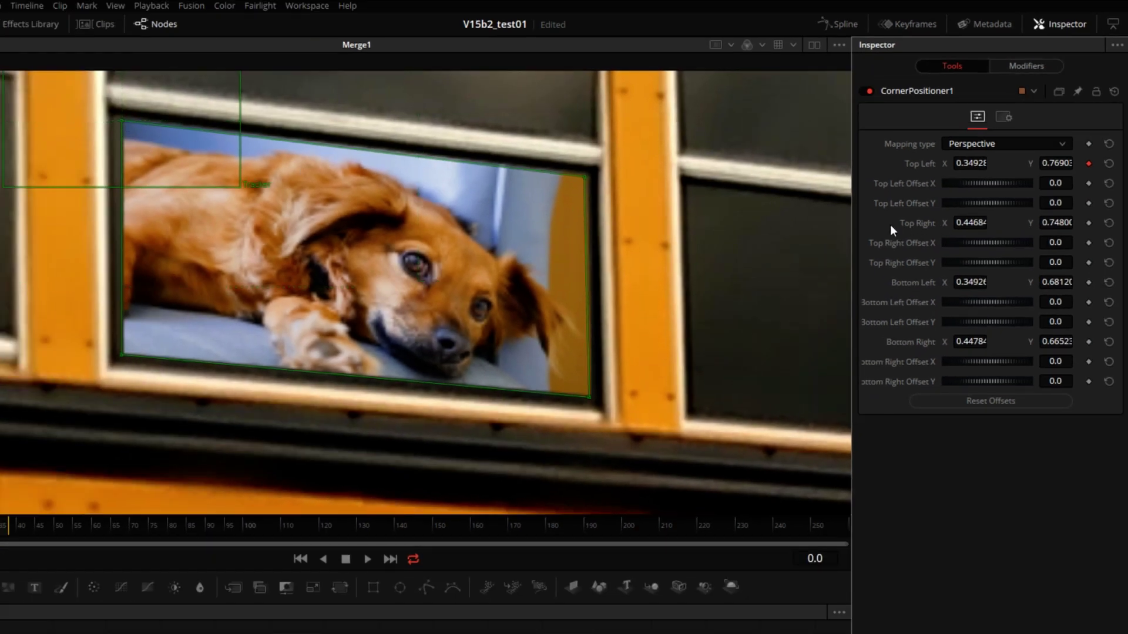
{"action": "right_click", "coordinate": [893, 224]}
{"action": "mouse_move", "coordinate": [940, 278]}
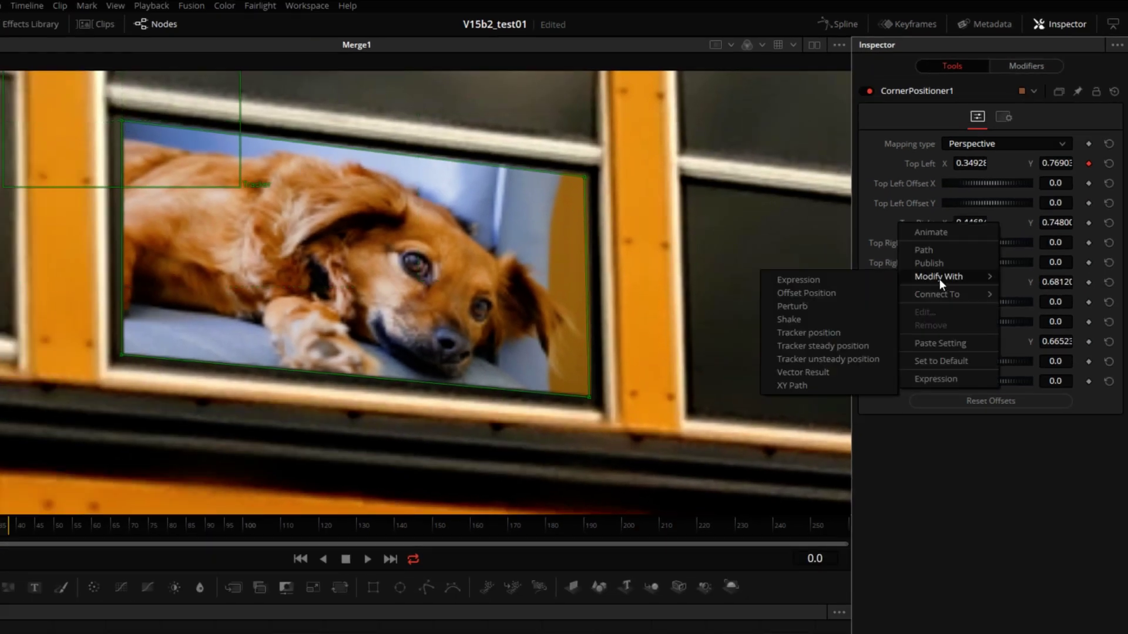
{"action": "left_click", "coordinate": [830, 333]}
- Link the Bottom Left and Bottom Right corners to tracker positions as well
{"action": "right_click", "coordinate": [908, 283]}
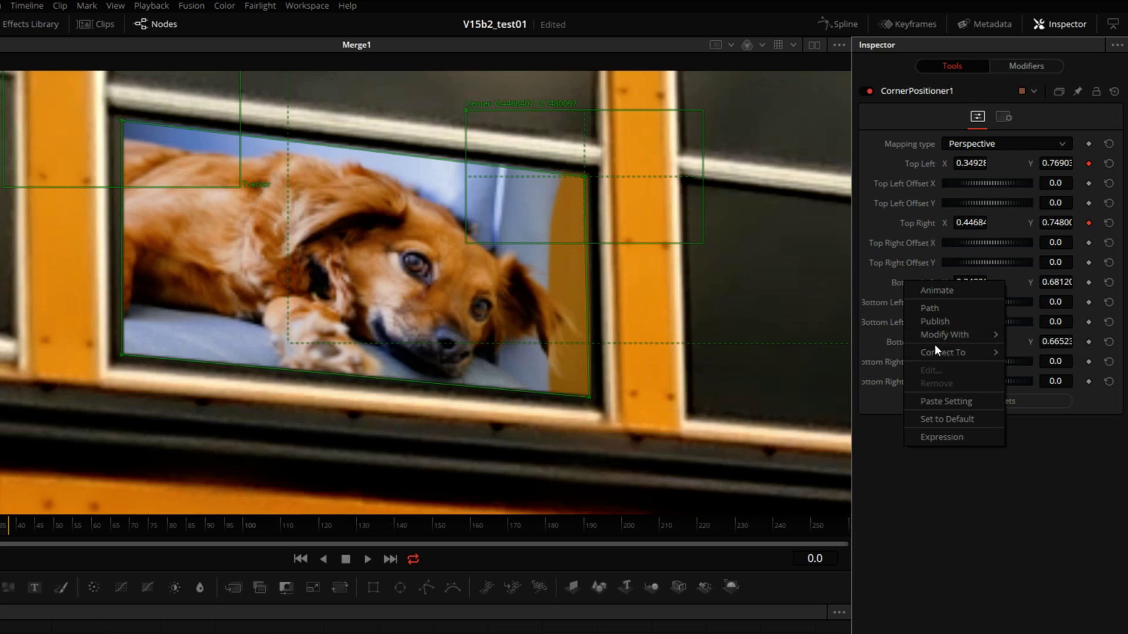
{"action": "mouse_move", "coordinate": [936, 336]}
{"action": "left_click", "coordinate": [833, 390]}
{"action": "right_click", "coordinate": [905, 342]}
{"action": "mouse_move", "coordinate": [939, 394]}
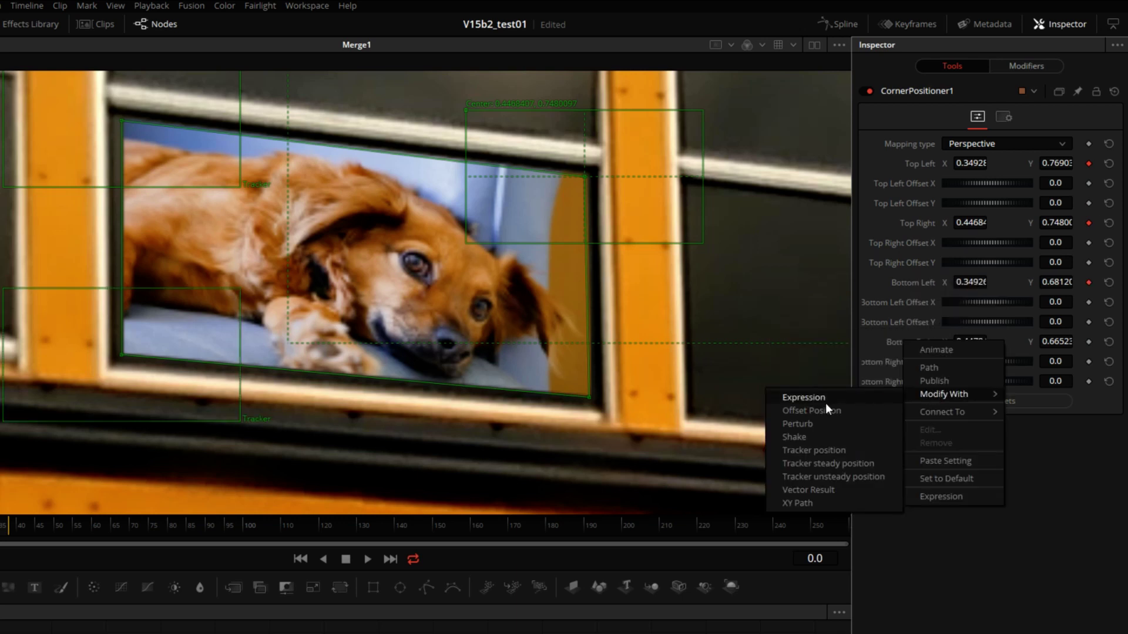
{"action": "left_click", "coordinate": [821, 450]}
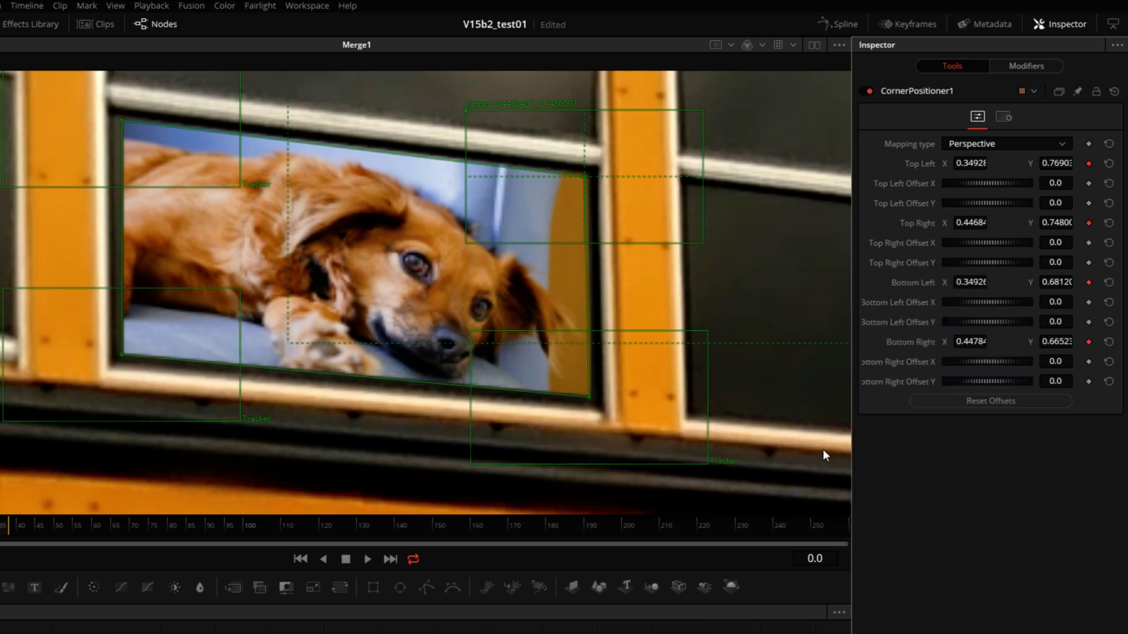
{"action": "scroll", "coordinate": [717, 275], "scroll_direction": "down", "scroll_amount": 2}
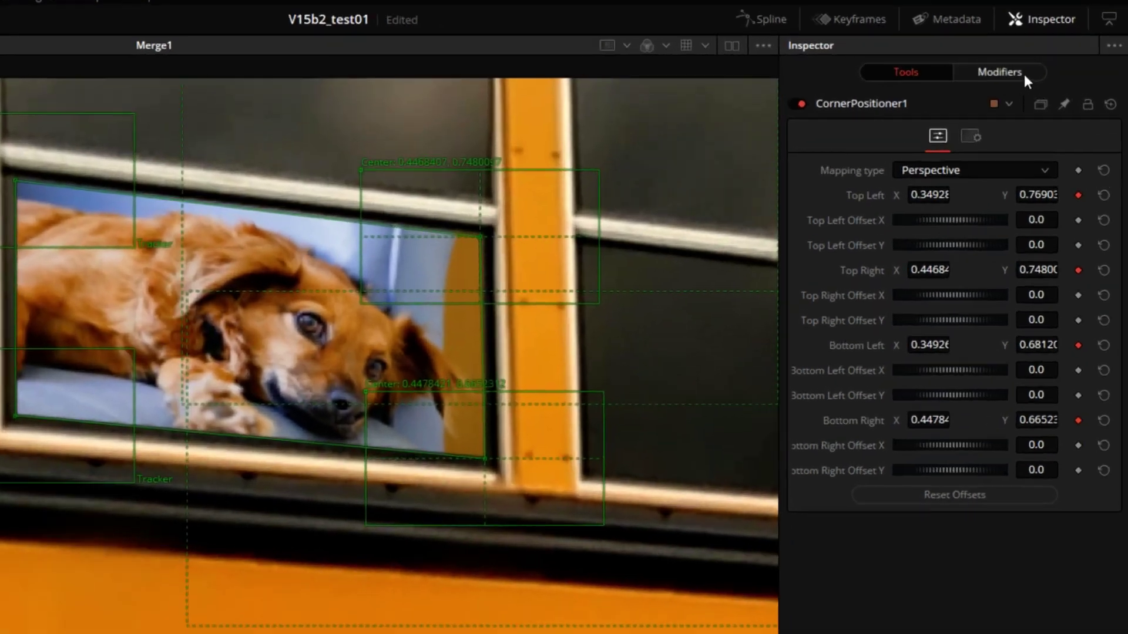
- Set Track1's tracker source to bus and place its box on the window's top-left corner
{"action": "left_click", "coordinate": [1040, 67]}
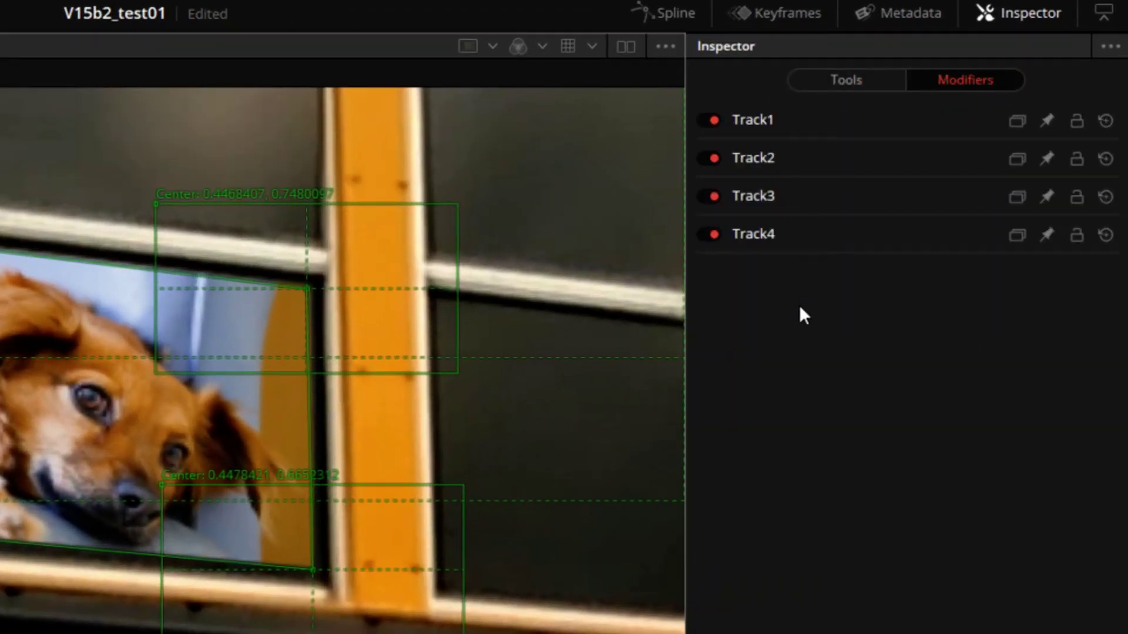
{"action": "left_click", "coordinate": [756, 130]}
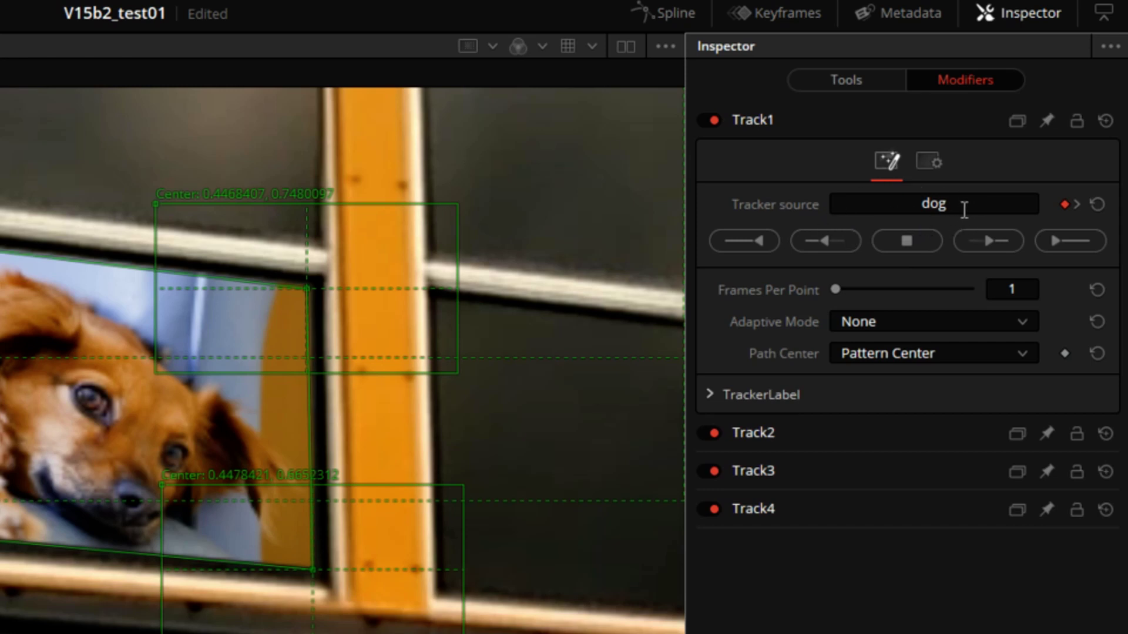
{"action": "left_click", "coordinate": [710, 395]}
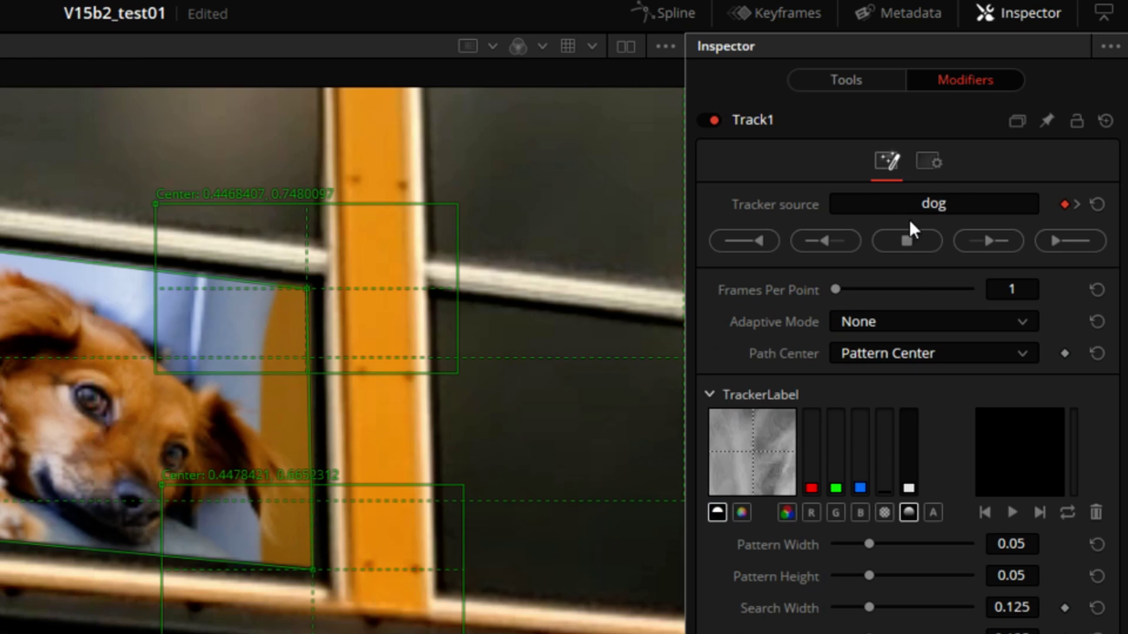
{"action": "left_click", "coordinate": [989, 201]}
{"action": "type", "text": "b"}
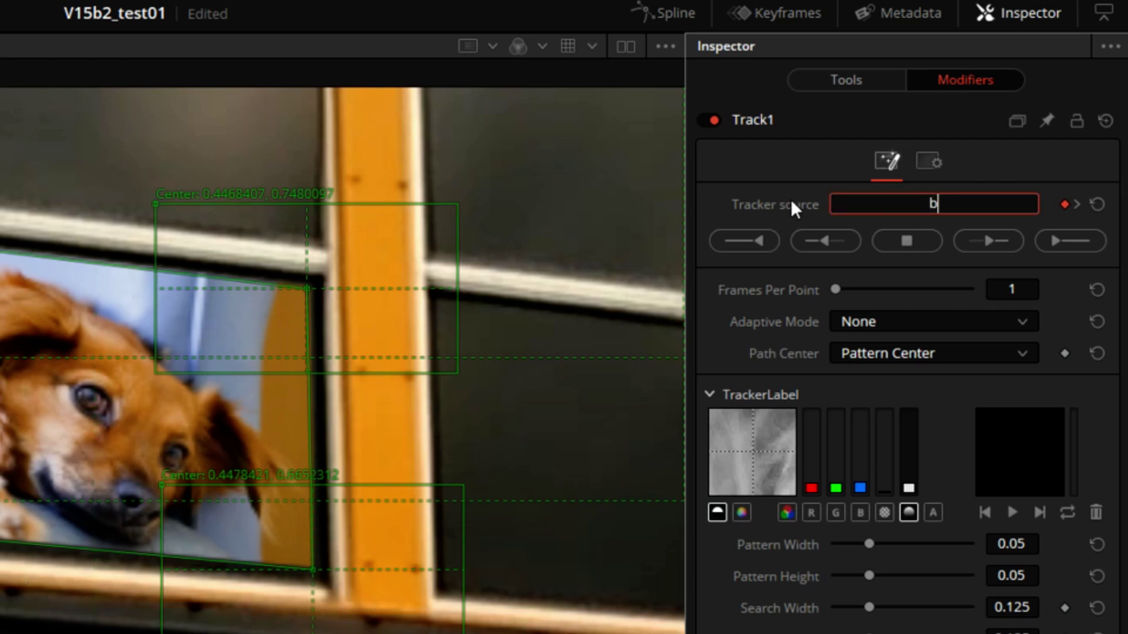
{"action": "type", "text": "us"}
{"action": "key", "text": "Tab"}
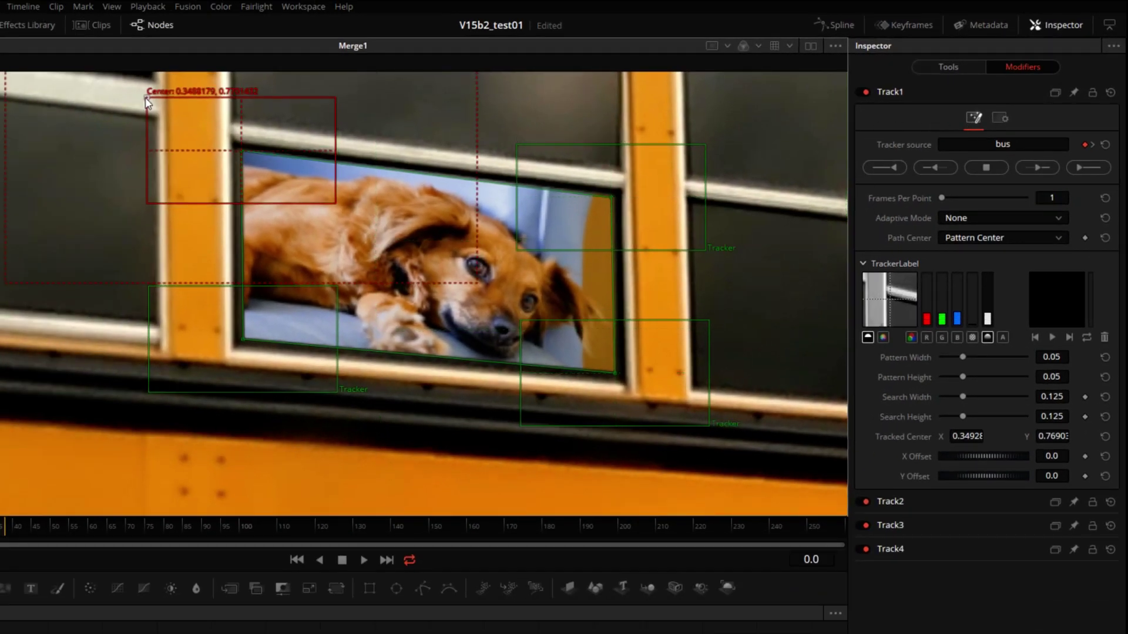
{"action": "left_click_drag", "start_coordinate": [147, 102], "coordinate": [139, 101]}
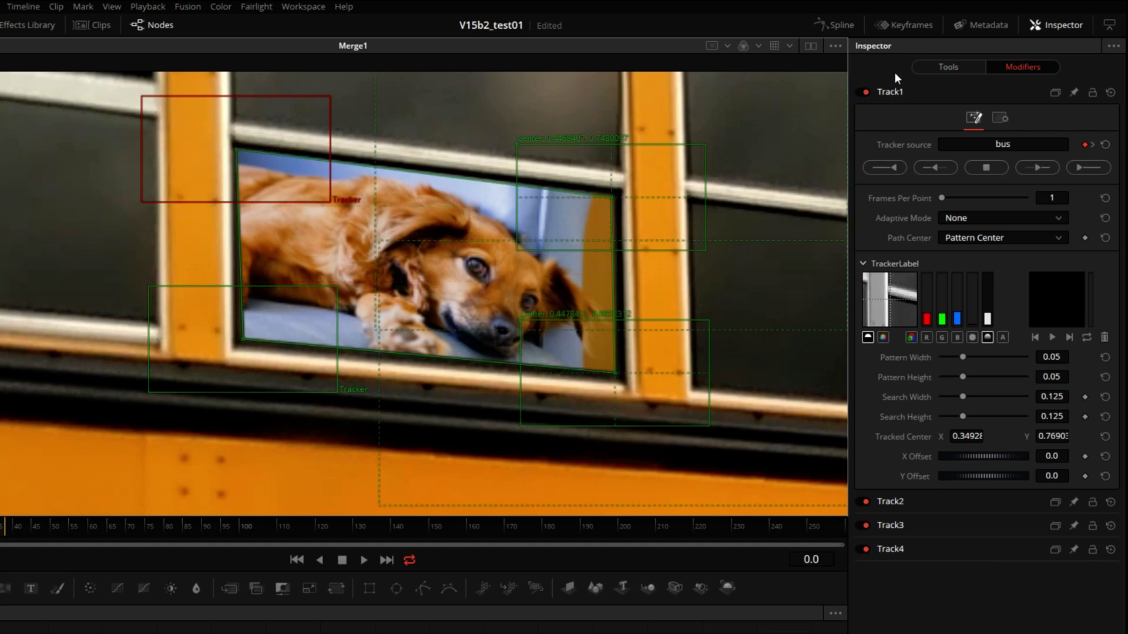
{"action": "left_click", "coordinate": [890, 92]}
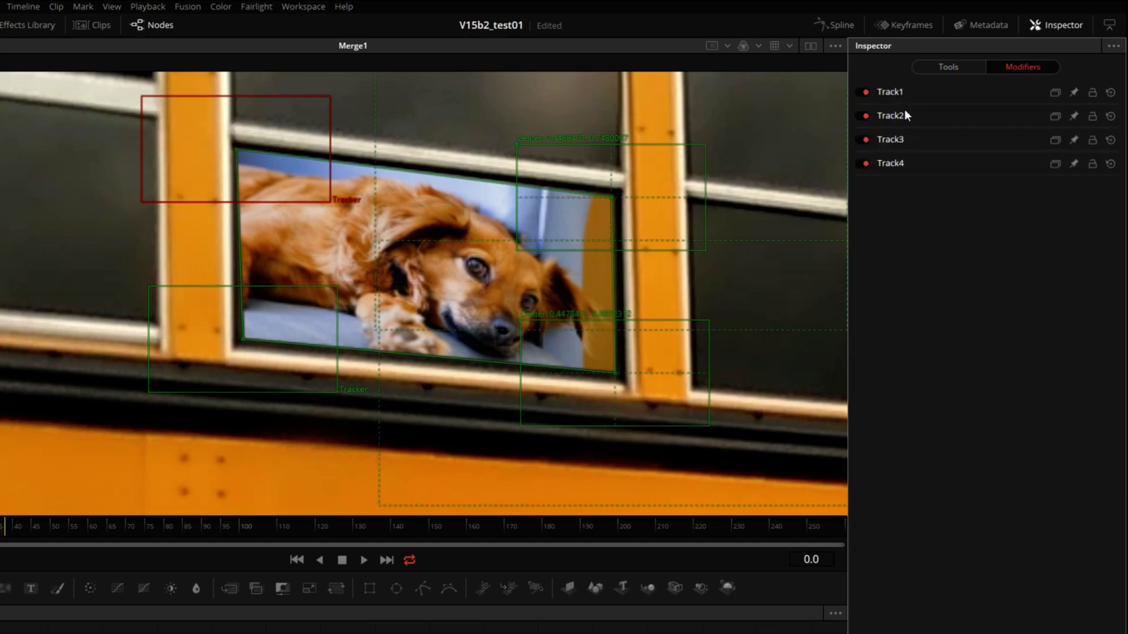
- Set Track2's source to bus and nudge its box onto the top-right window corner
{"action": "left_click", "coordinate": [893, 115]}
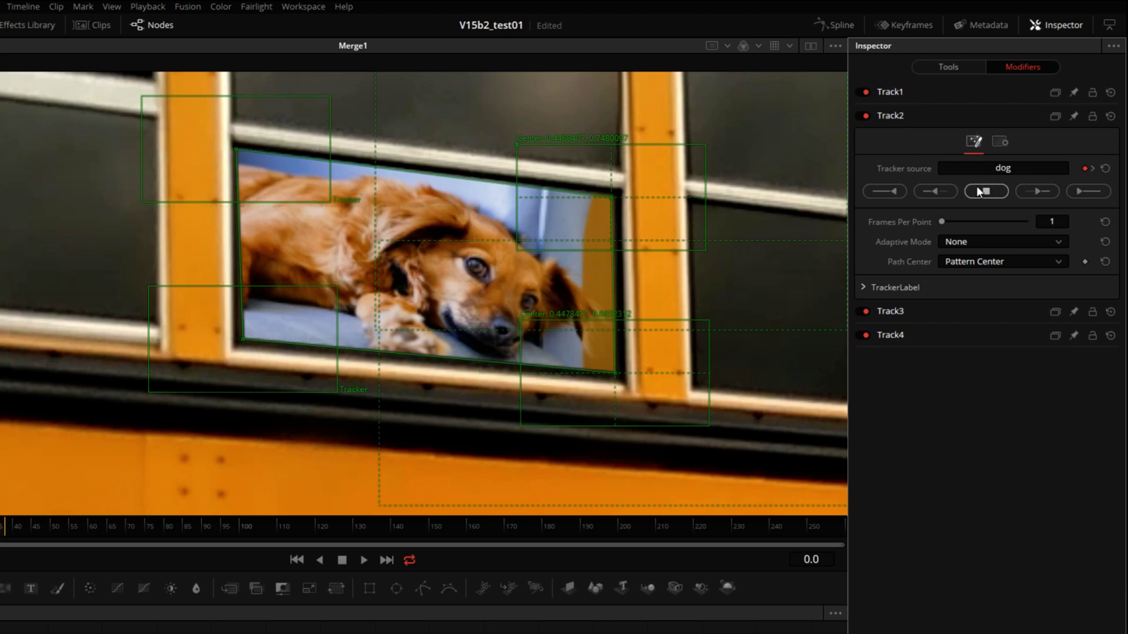
{"action": "left_click", "coordinate": [940, 170]}
{"action": "type", "text": "bus"}
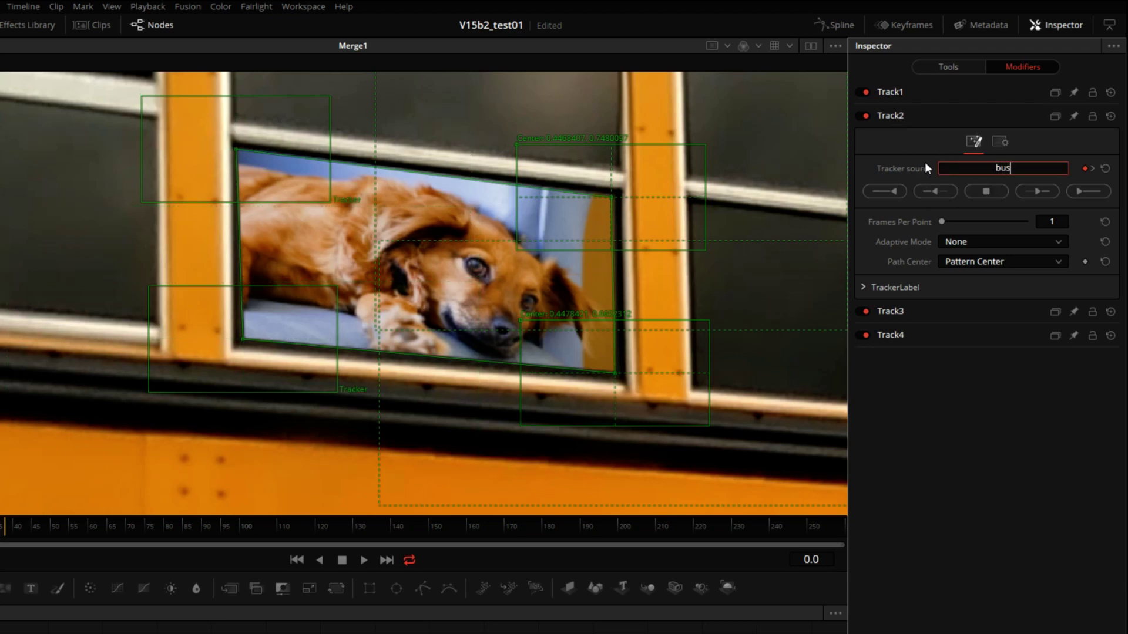
{"action": "key", "text": "Return"}
{"action": "left_click", "coordinate": [865, 286]}
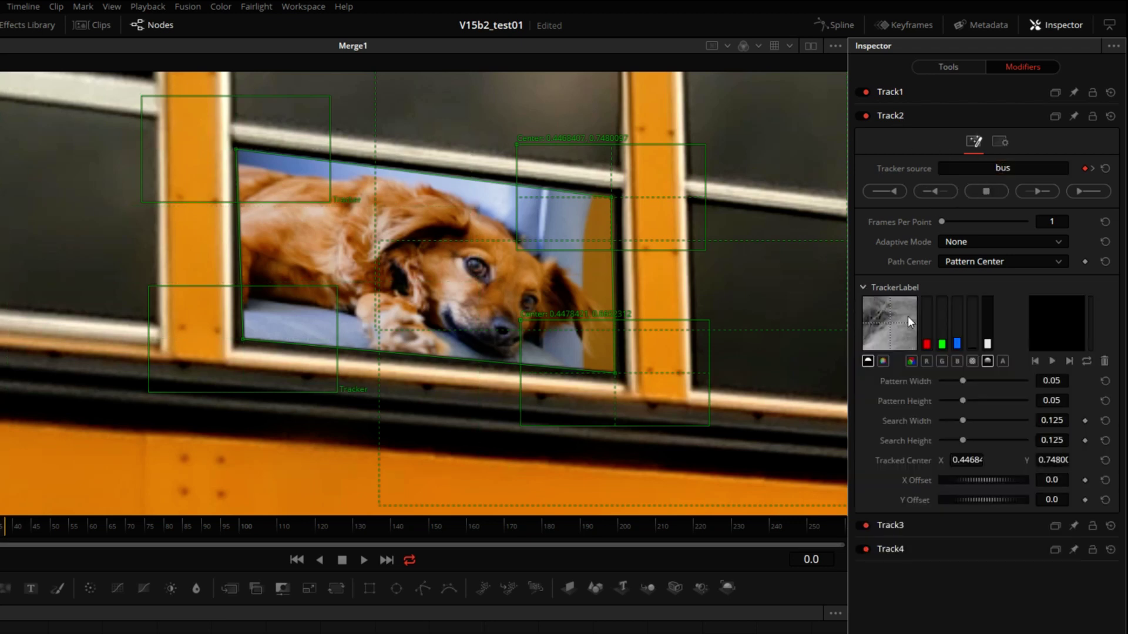
{"action": "left_click", "coordinate": [519, 142]}
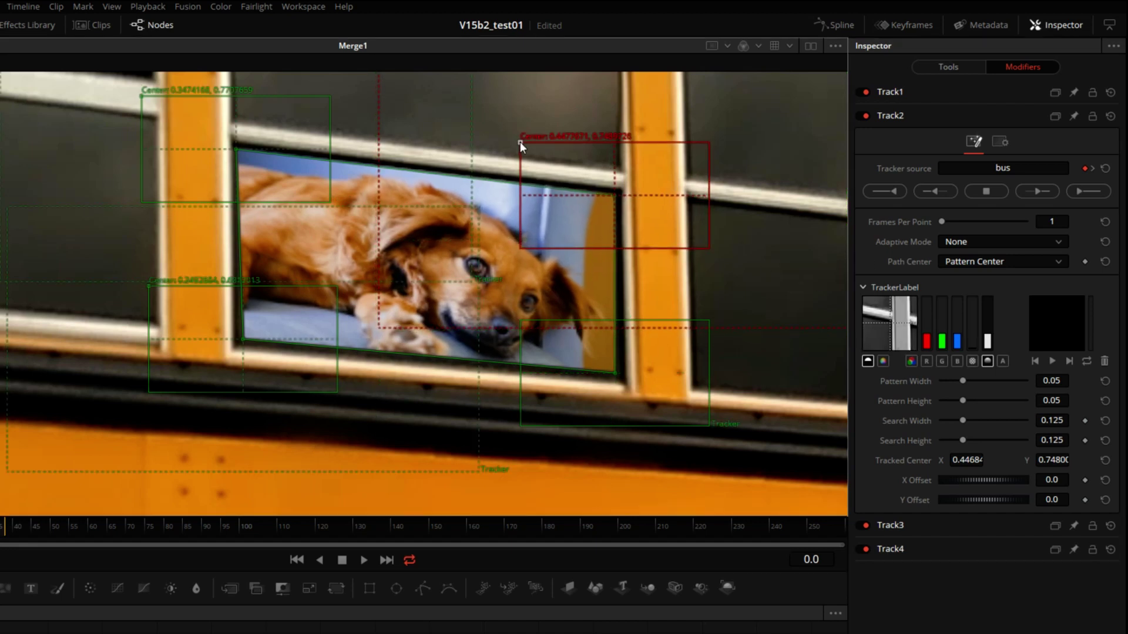
{"action": "left_click_drag", "start_coordinate": [516, 142], "coordinate": [519, 142]}
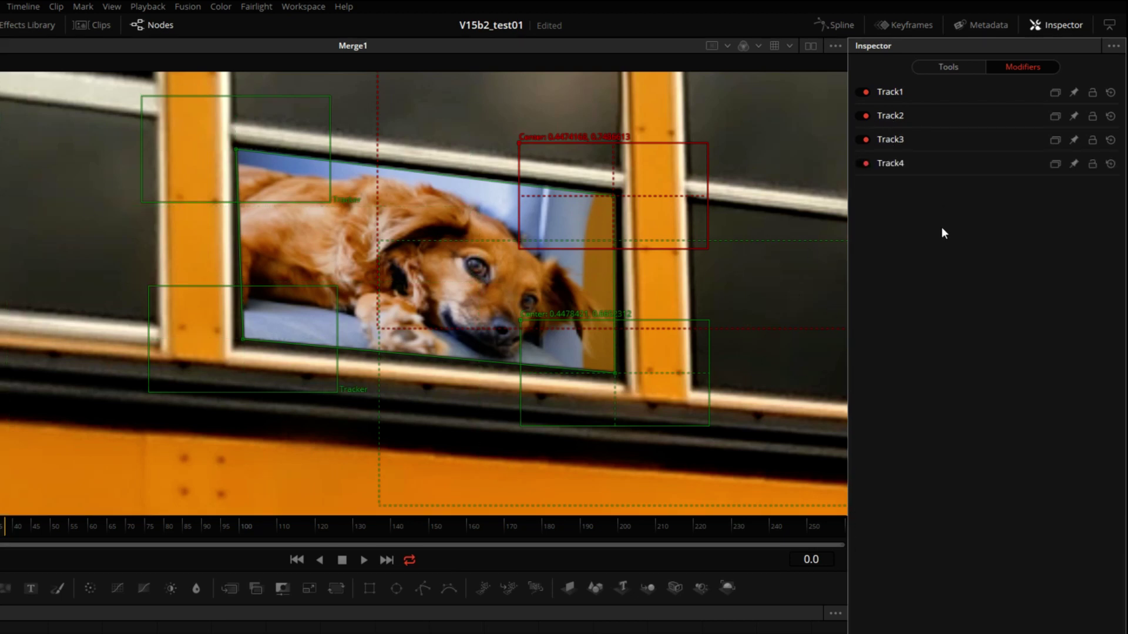
- Set Track3's source to bus and place its box on the bottom-left window corner
{"action": "type", "text": "bus"}
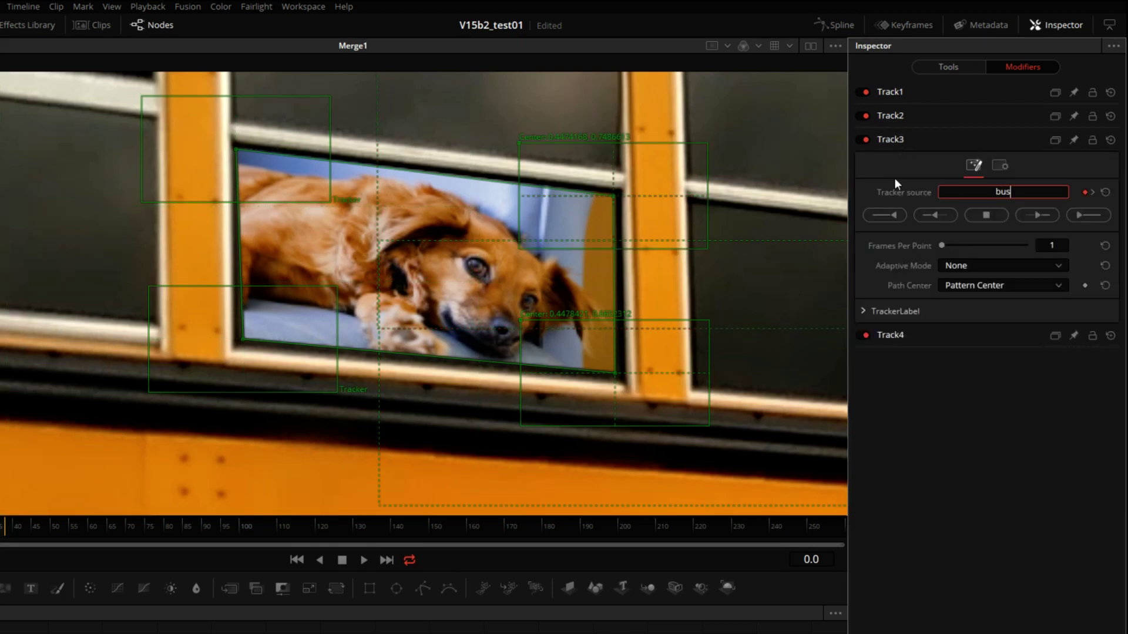
{"action": "key", "text": "Return"}
{"action": "left_click_drag", "start_coordinate": [148, 285], "coordinate": [143, 288]}
{"action": "left_click", "coordinate": [888, 139]}
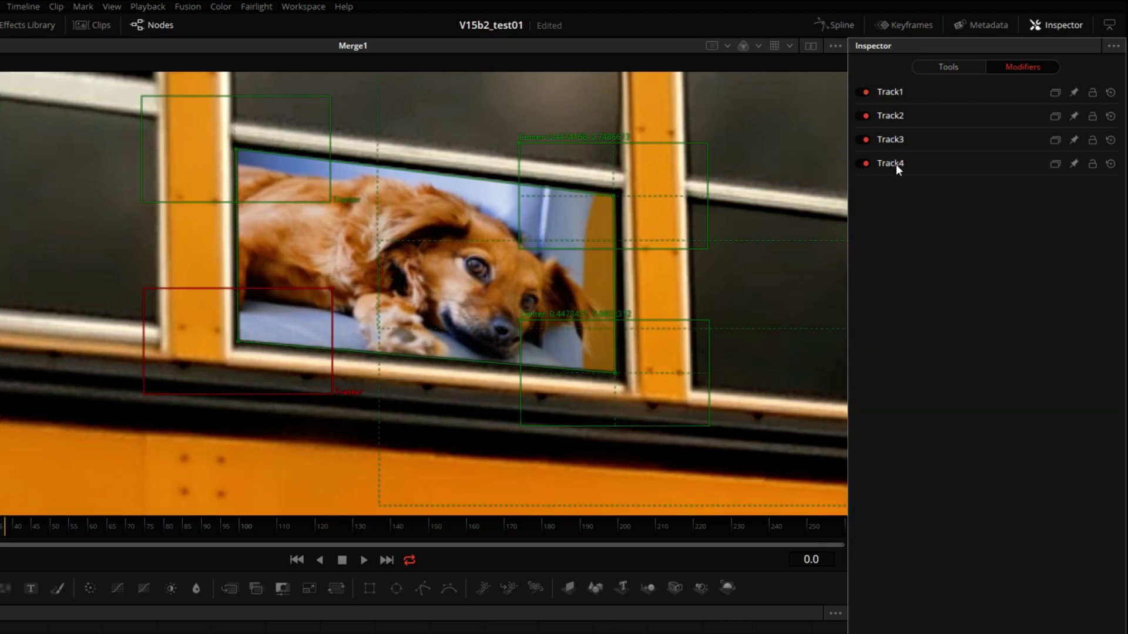
- Set Track4's source to bus and place its box on the bottom-right window corner
{"action": "left_click", "coordinate": [894, 163]}
{"action": "type", "text": "bus"}
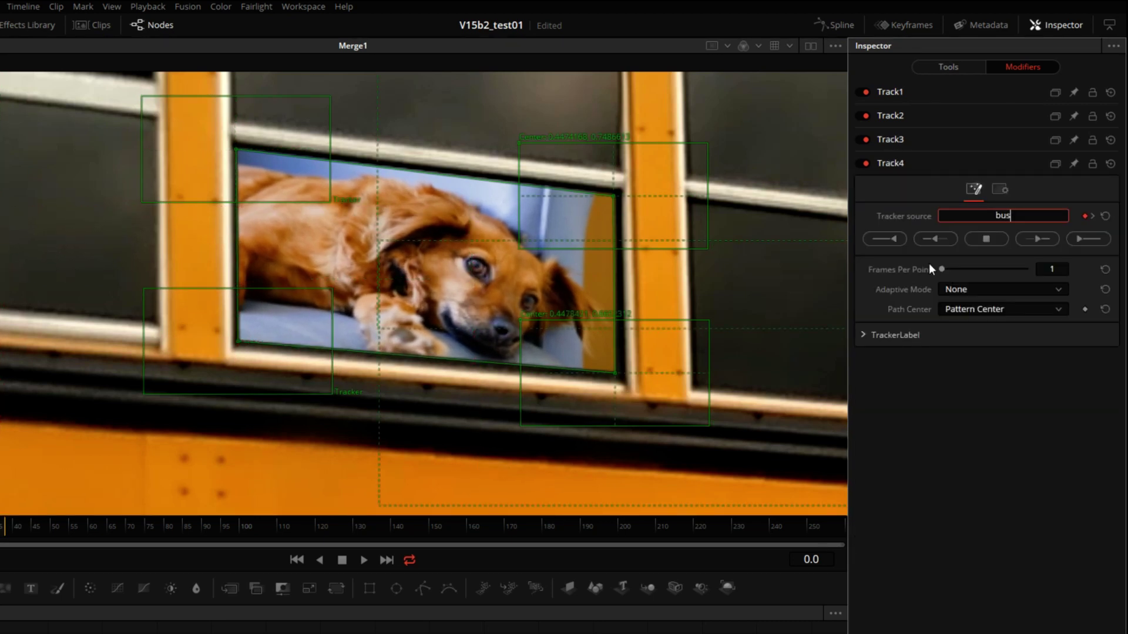
{"action": "key", "text": "Return"}
{"action": "left_click", "coordinate": [893, 330]}
{"action": "left_click_drag", "start_coordinate": [521, 320], "coordinate": [523, 324]}
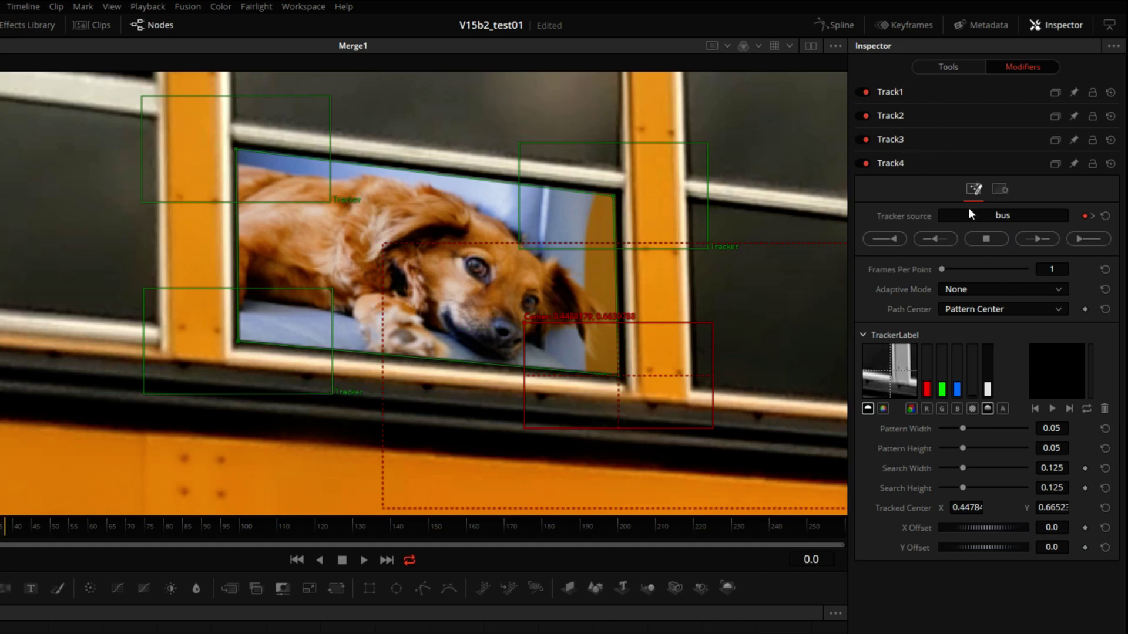
- Track Track4 forward through the clip and rewind to check the result
{"action": "left_click", "coordinate": [1091, 240]}
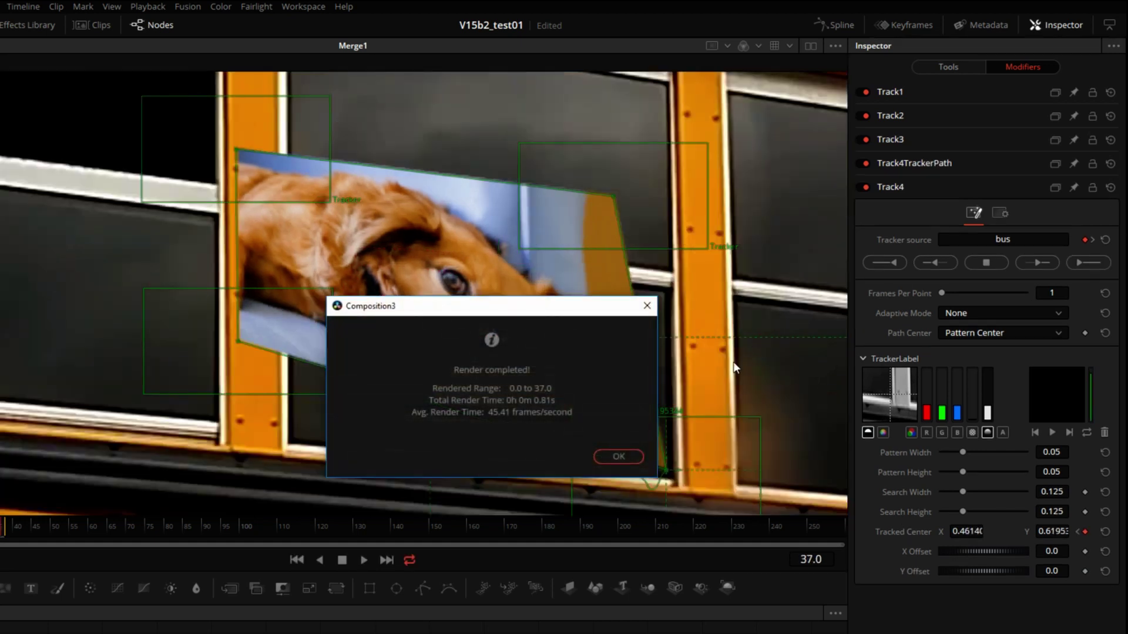
{"action": "left_click", "coordinate": [618, 457]}
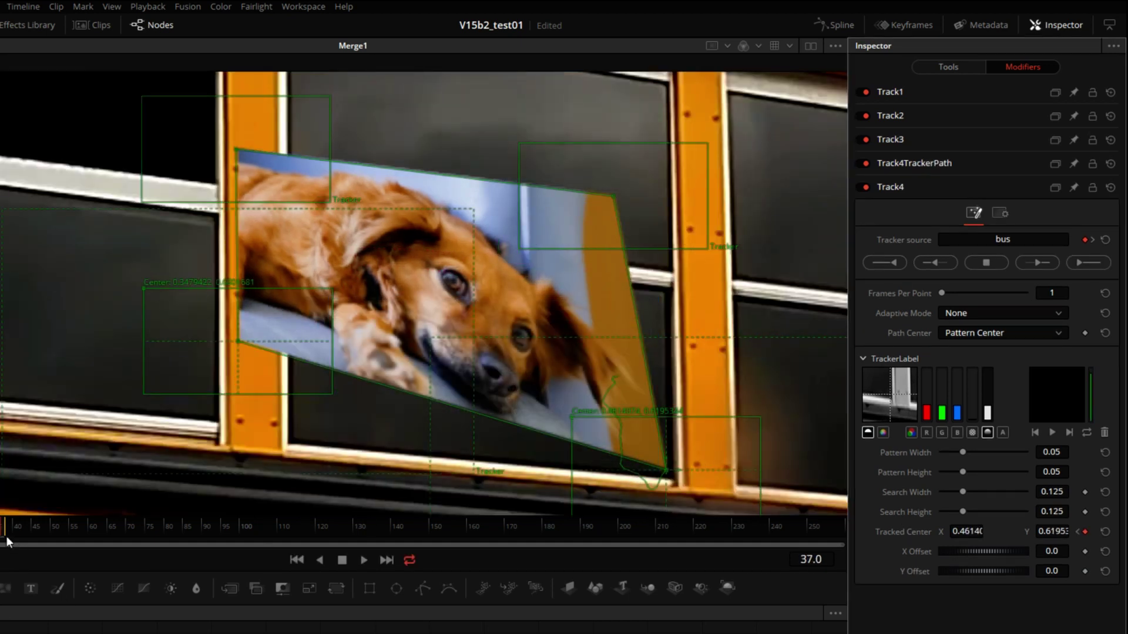
{"action": "key", "text": "j"}
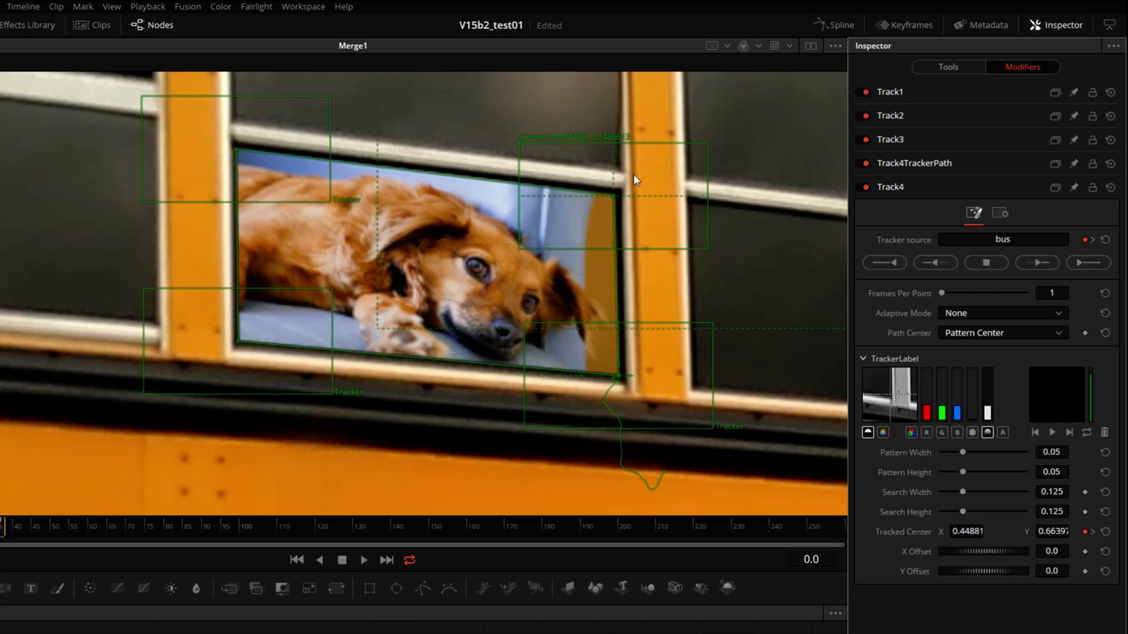
{"action": "left_click", "coordinate": [902, 180]}
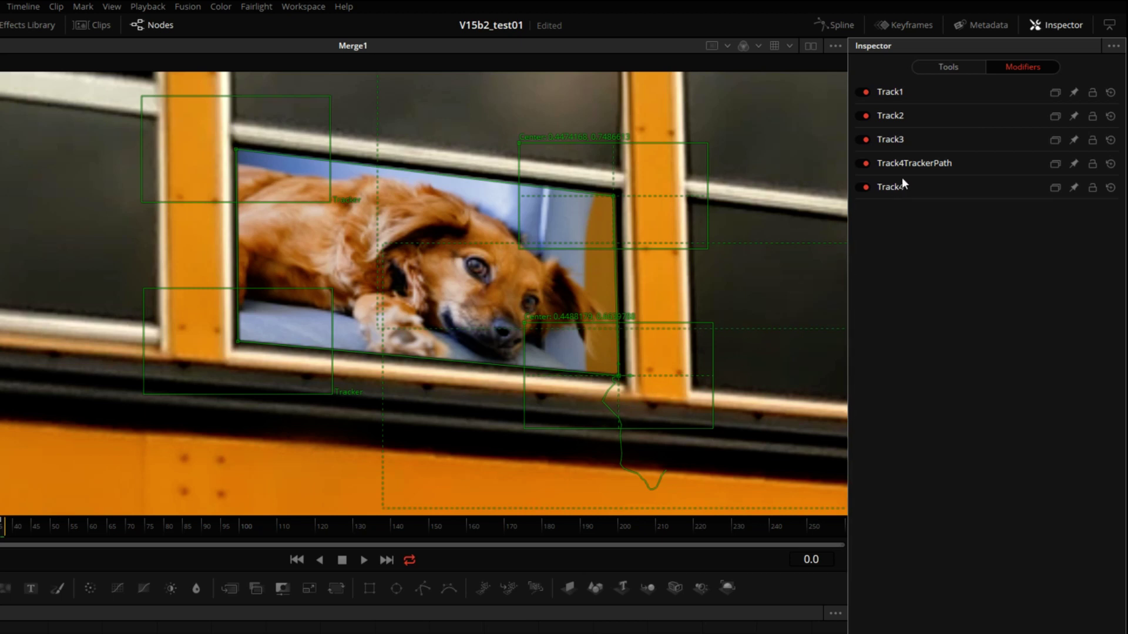
- Track Track3 and Track2 forward, returning to the first frame after each
{"action": "left_click", "coordinate": [893, 140]}
{"action": "left_click", "coordinate": [1087, 216]}
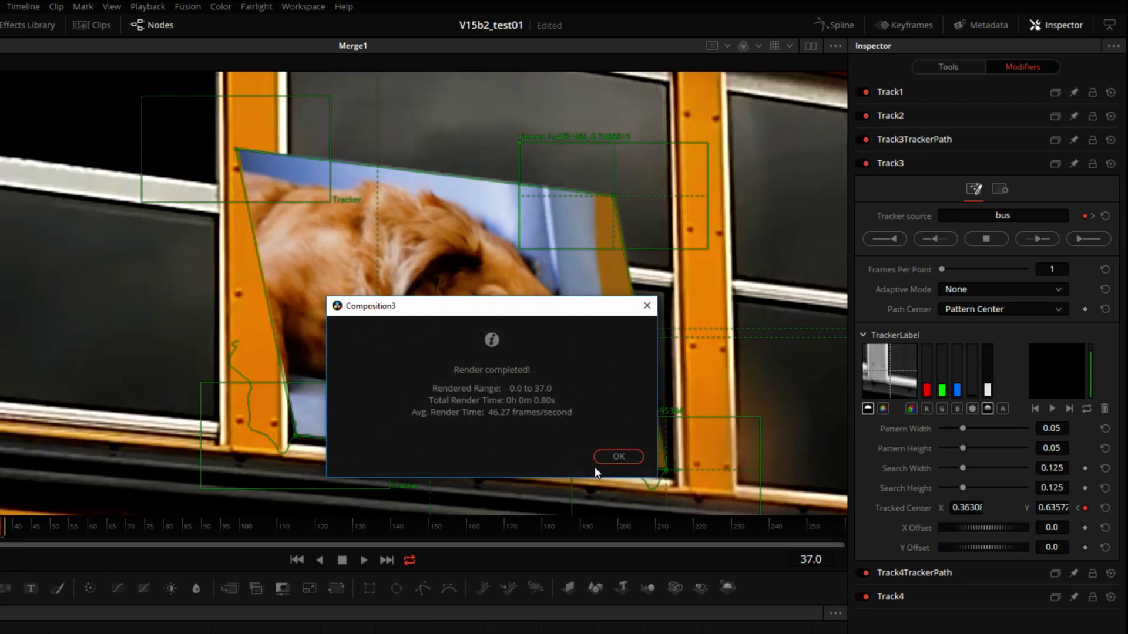
{"action": "left_click", "coordinate": [605, 458]}
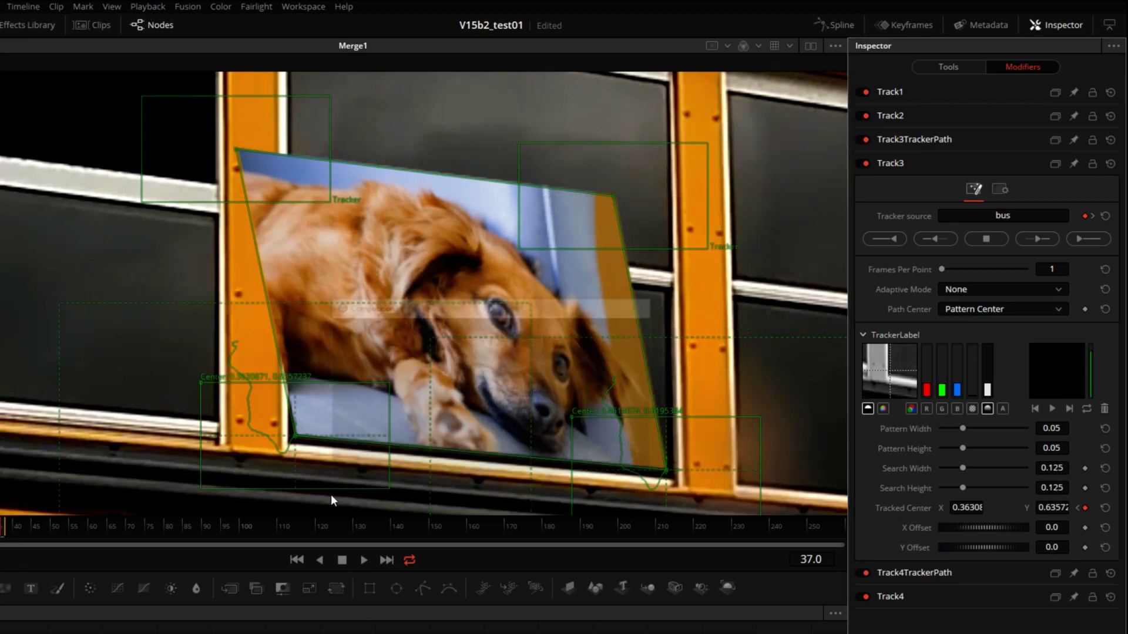
{"action": "key", "text": "Home"}
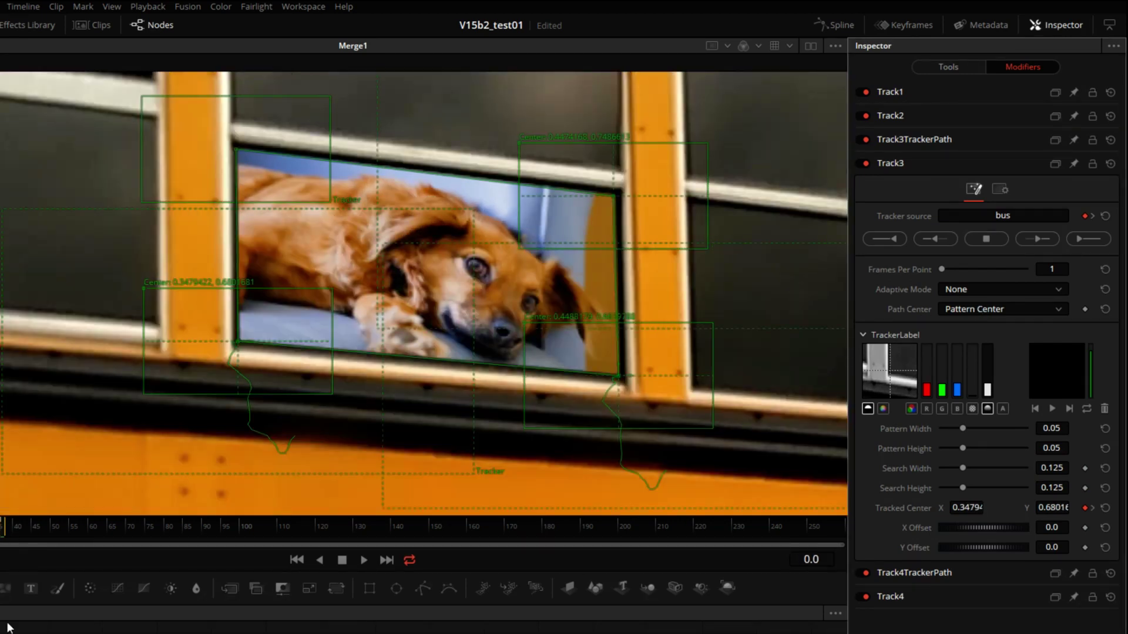
{"action": "left_click", "coordinate": [892, 116]}
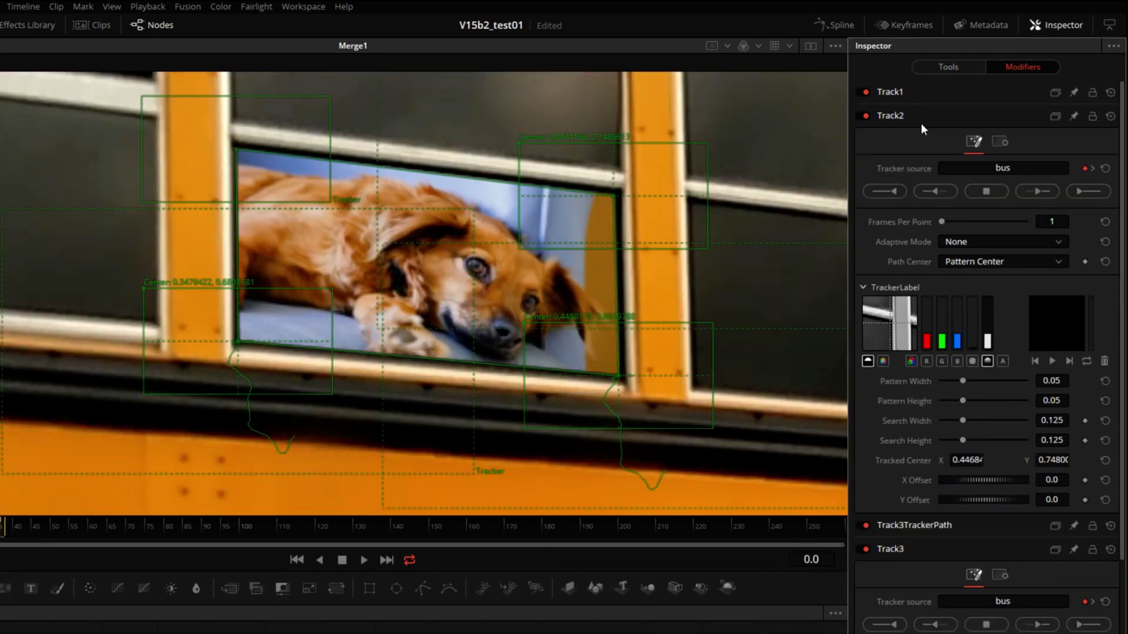
{"action": "left_click", "coordinate": [1076, 192]}
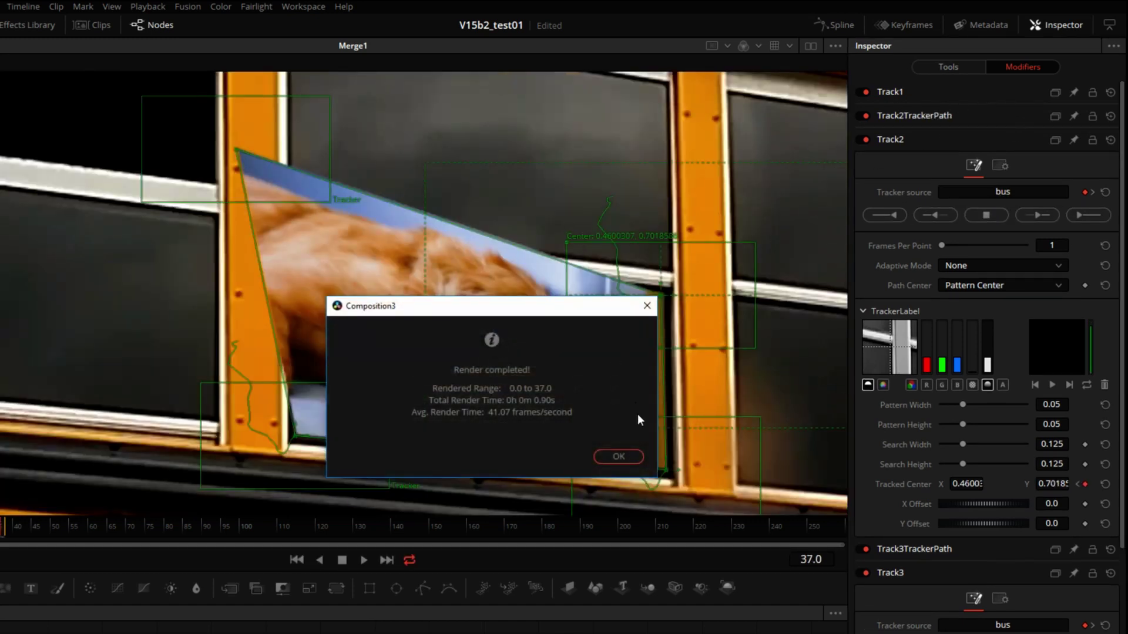
{"action": "left_click", "coordinate": [617, 457]}
{"action": "key", "text": "Home"}
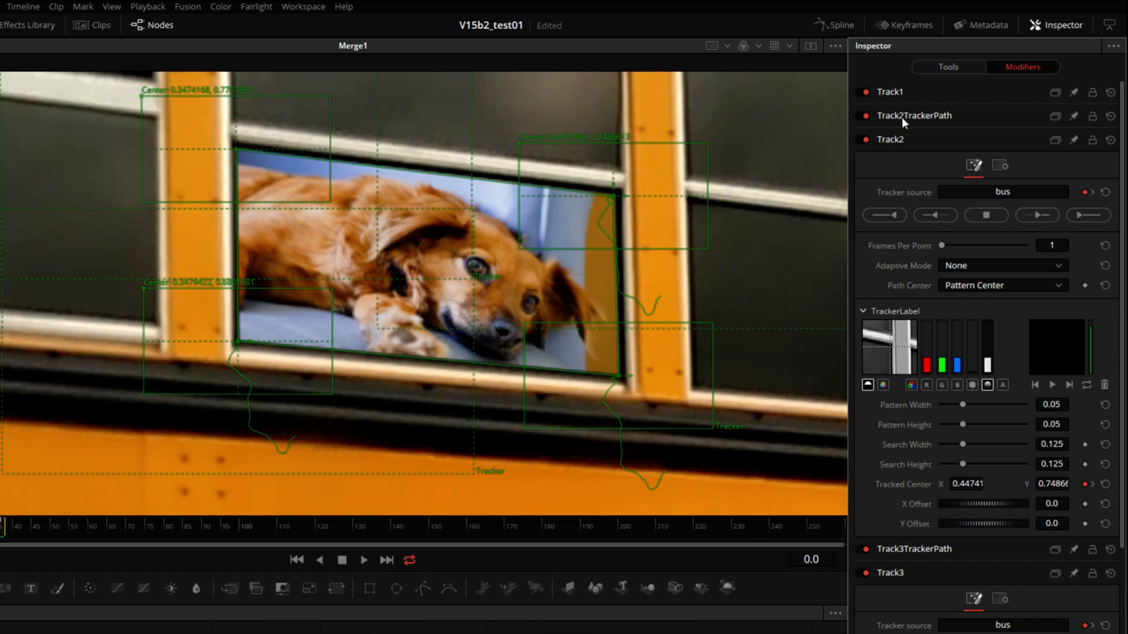
- Track Track1 forward over frames 0–37, then play back the tracked composite
{"action": "left_click", "coordinate": [889, 140]}
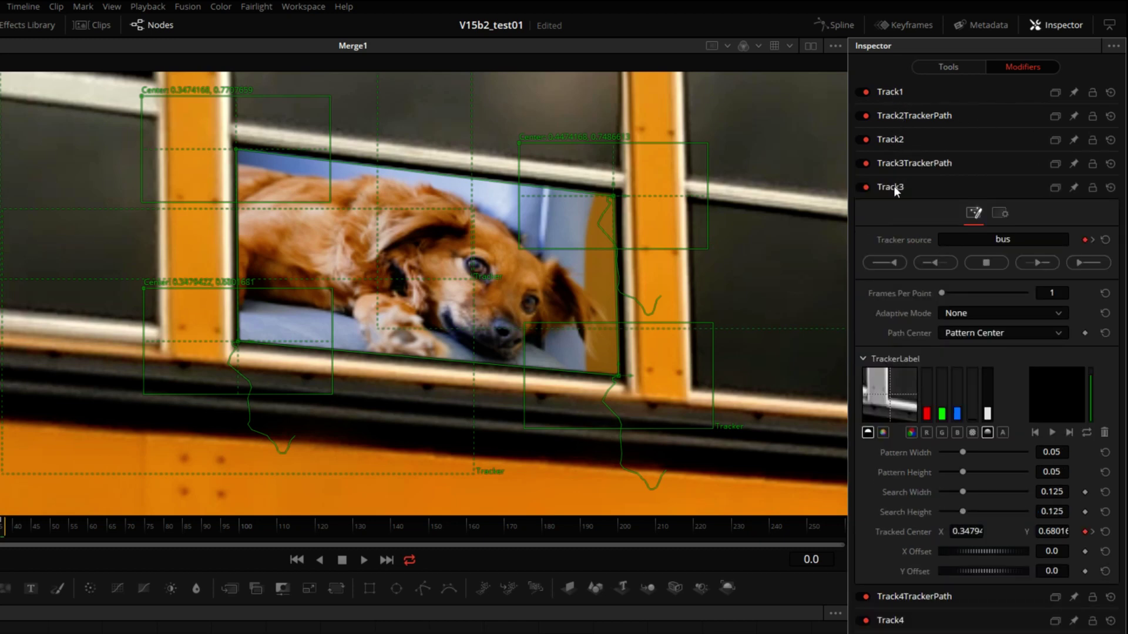
{"action": "left_click", "coordinate": [893, 186]}
{"action": "left_click", "coordinate": [892, 89]}
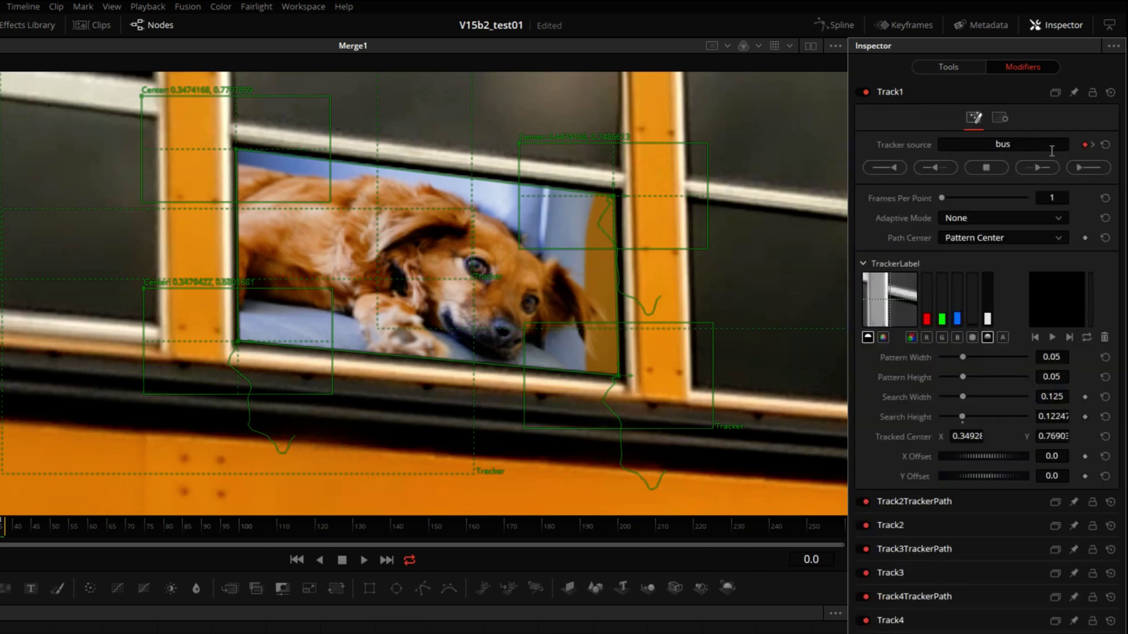
{"action": "left_click", "coordinate": [1085, 167]}
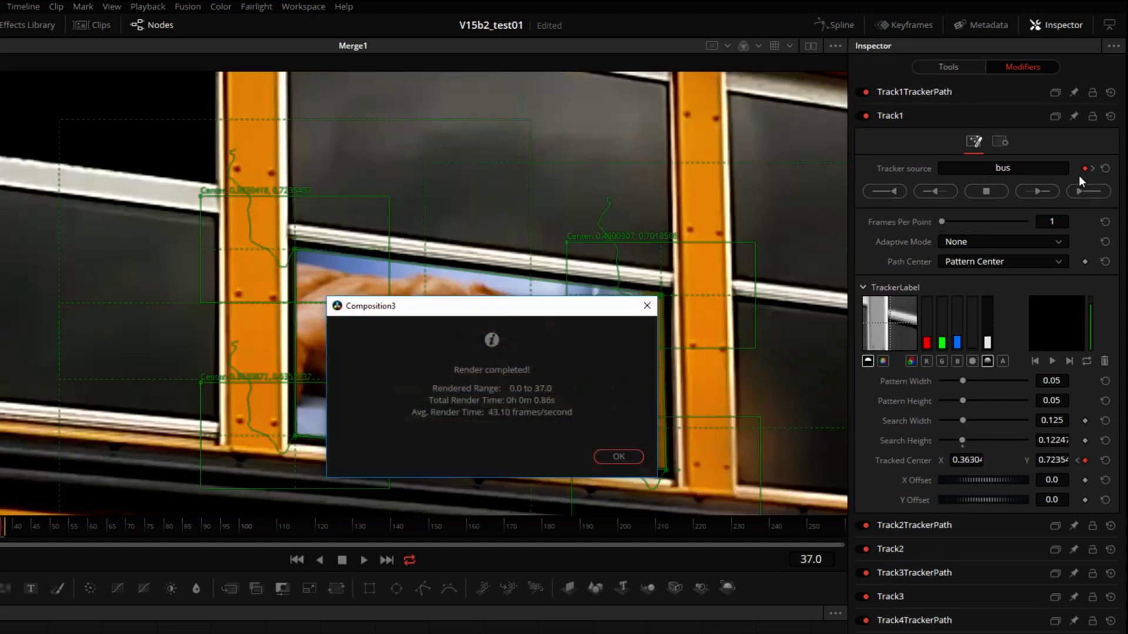
{"action": "left_click", "coordinate": [622, 457]}
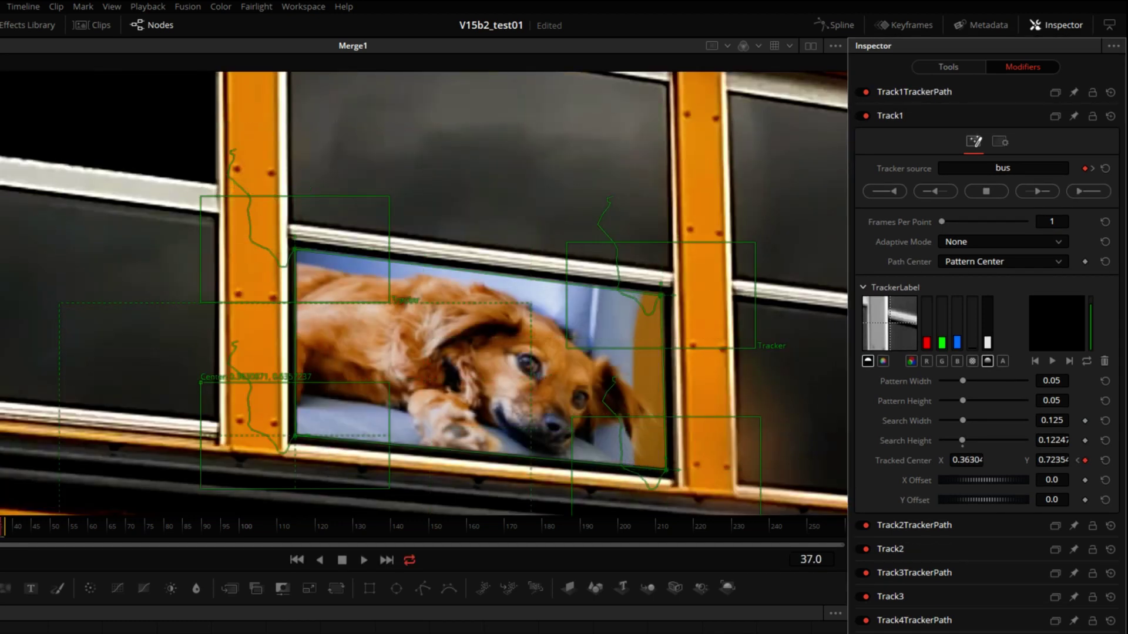
{"action": "left_click", "coordinate": [364, 560]}
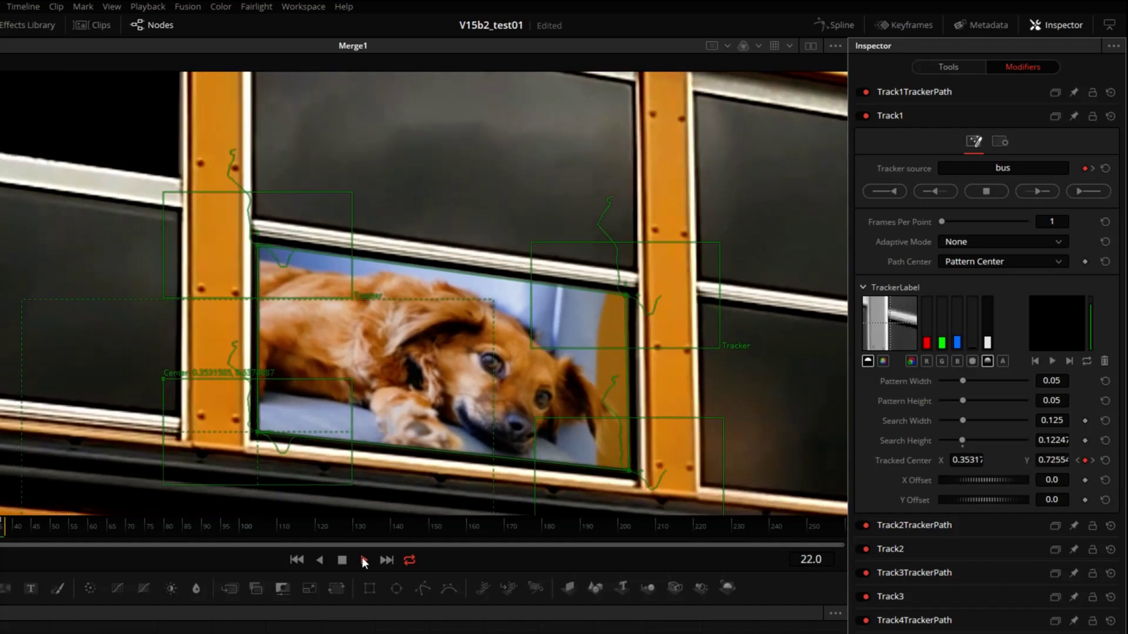
{"action": "left_click", "coordinate": [363, 559]}
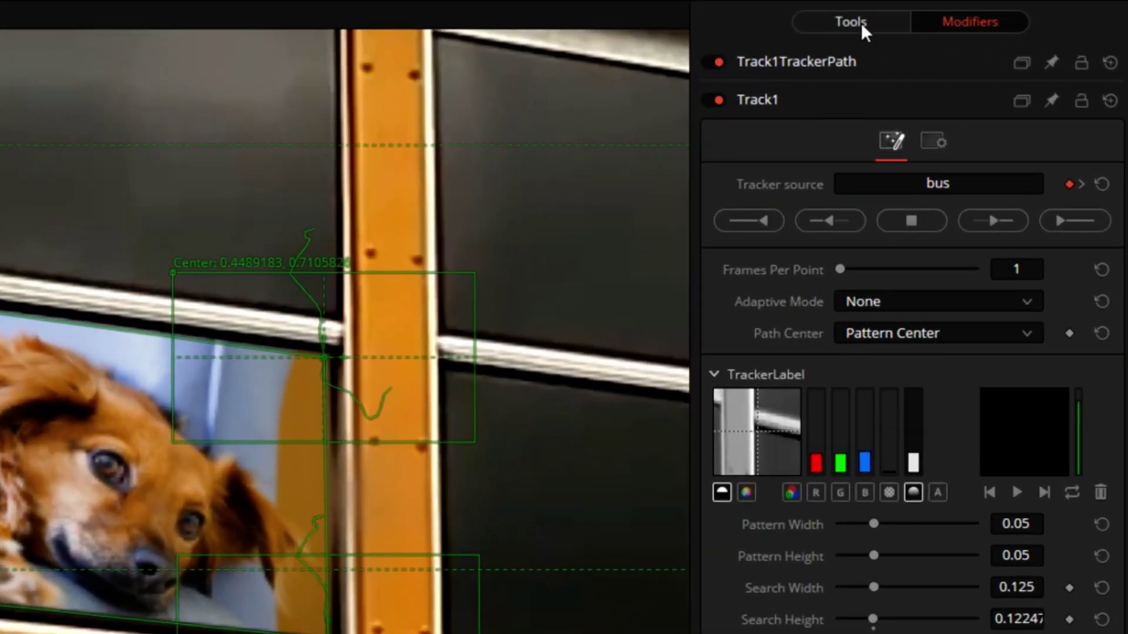
- Turn on Motion Blur in CornerPositioner1's settings
{"action": "left_click", "coordinate": [871, 23]}
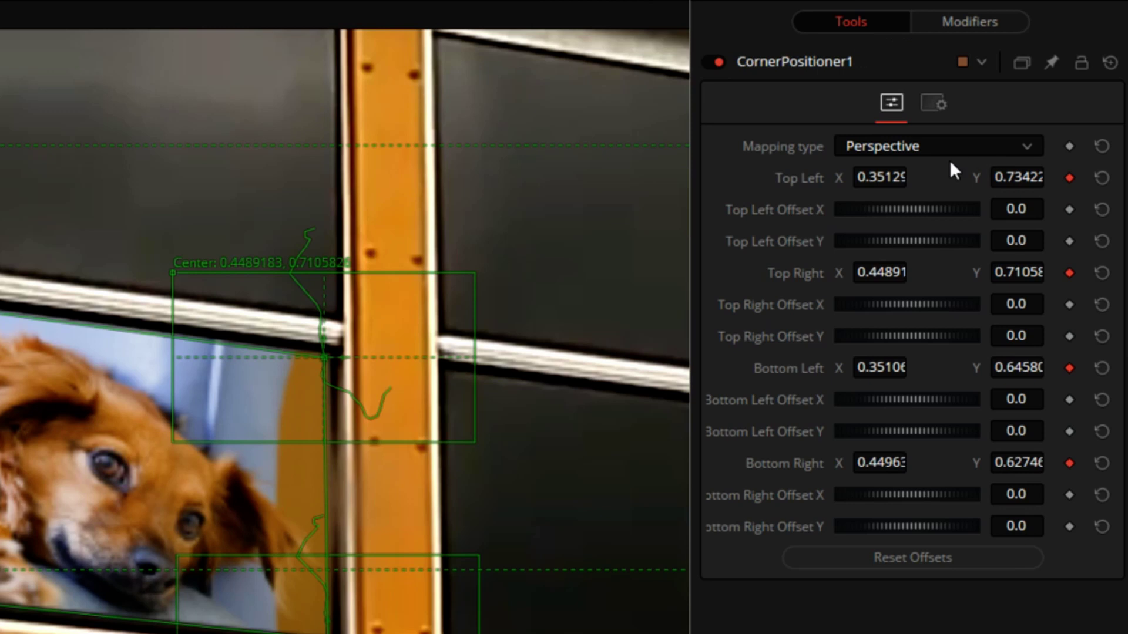
{"action": "left_click", "coordinate": [934, 104]}
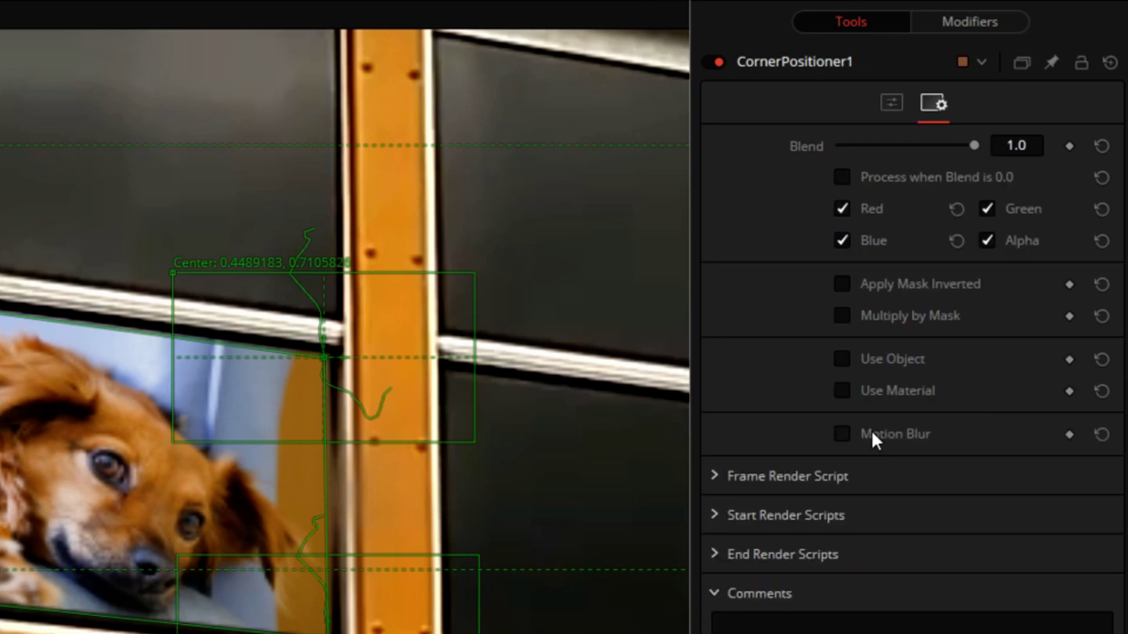
{"action": "left_click", "coordinate": [842, 433]}
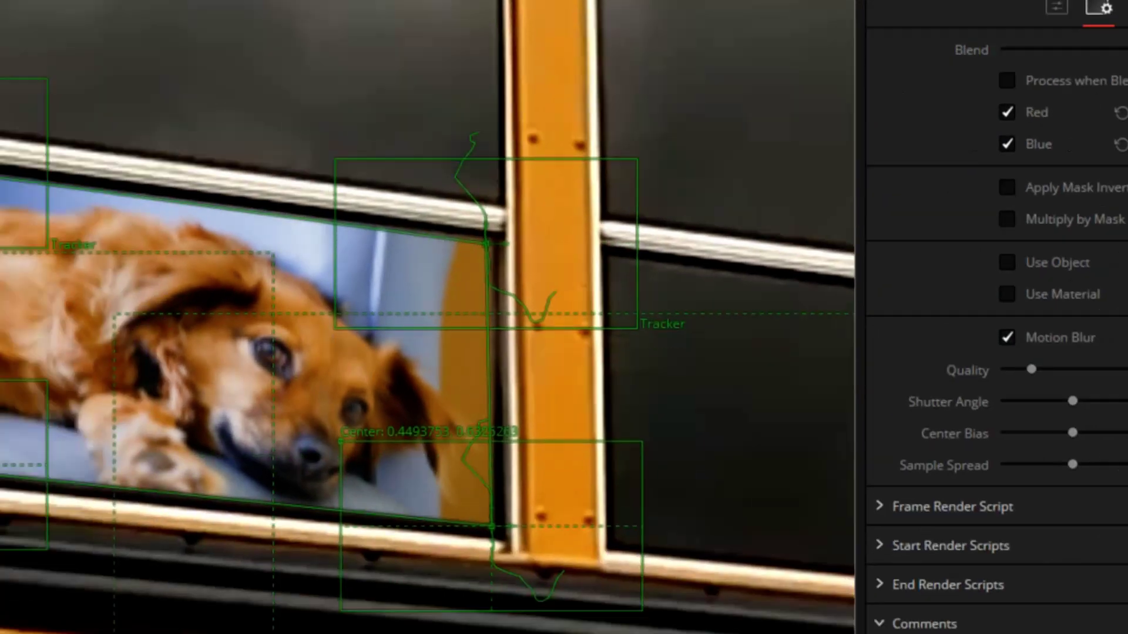
- Set Merge1's Apply Mode to Screen and lower its Gain to about 0.74
{"action": "left_click", "coordinate": [313, 532]}
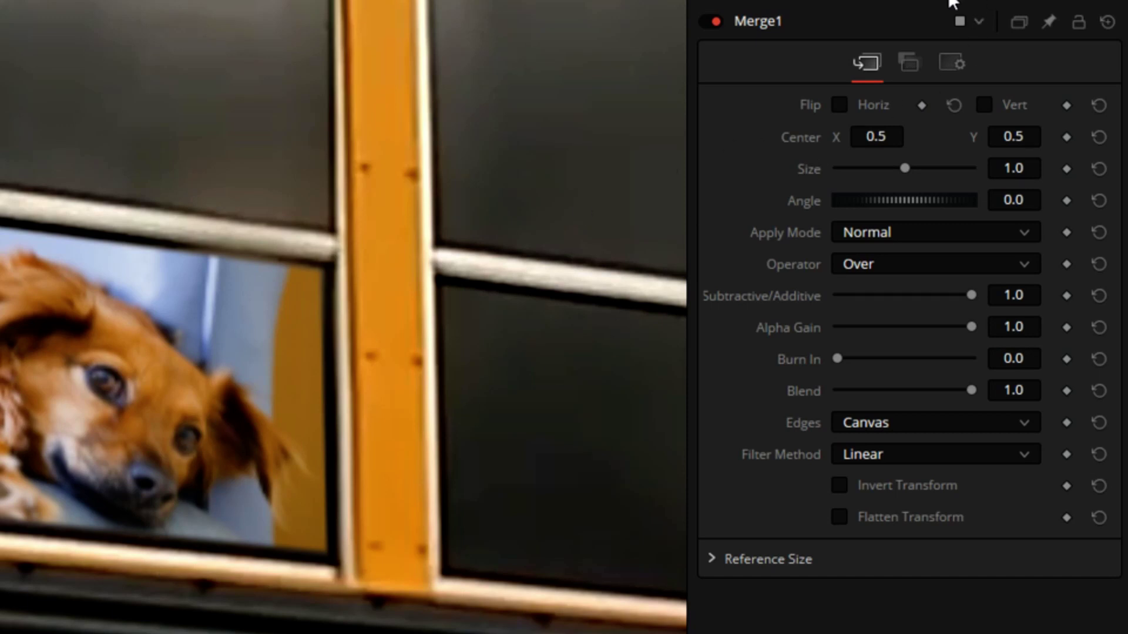
{"action": "left_click", "coordinate": [969, 237]}
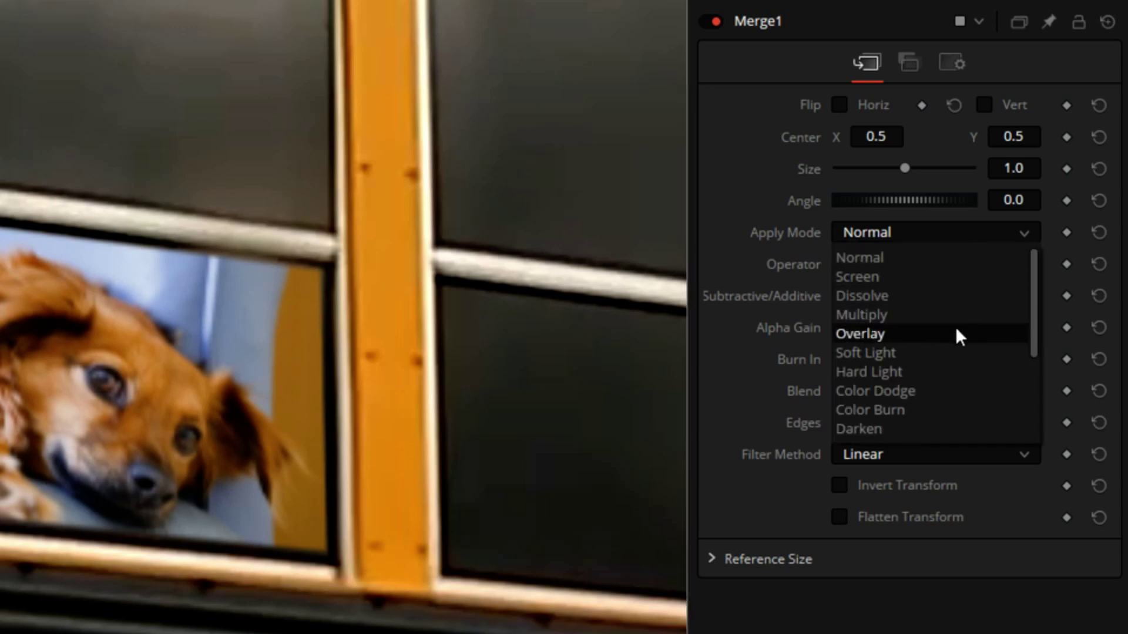
{"action": "left_click", "coordinate": [935, 280]}
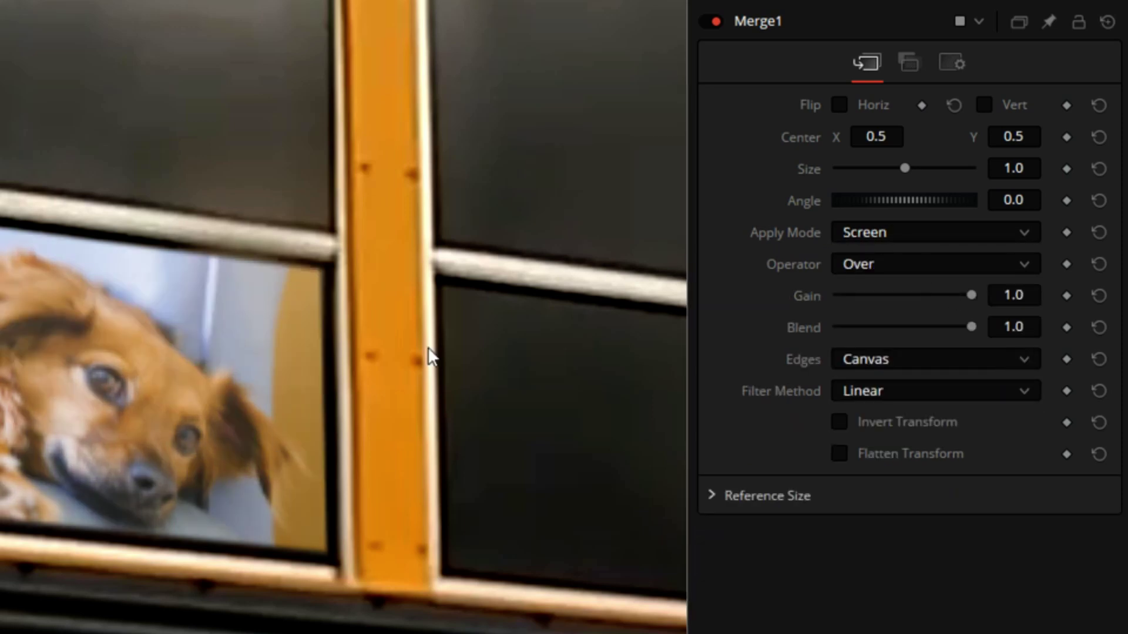
{"action": "left_click_drag", "start_coordinate": [968, 294], "coordinate": [932, 295]}
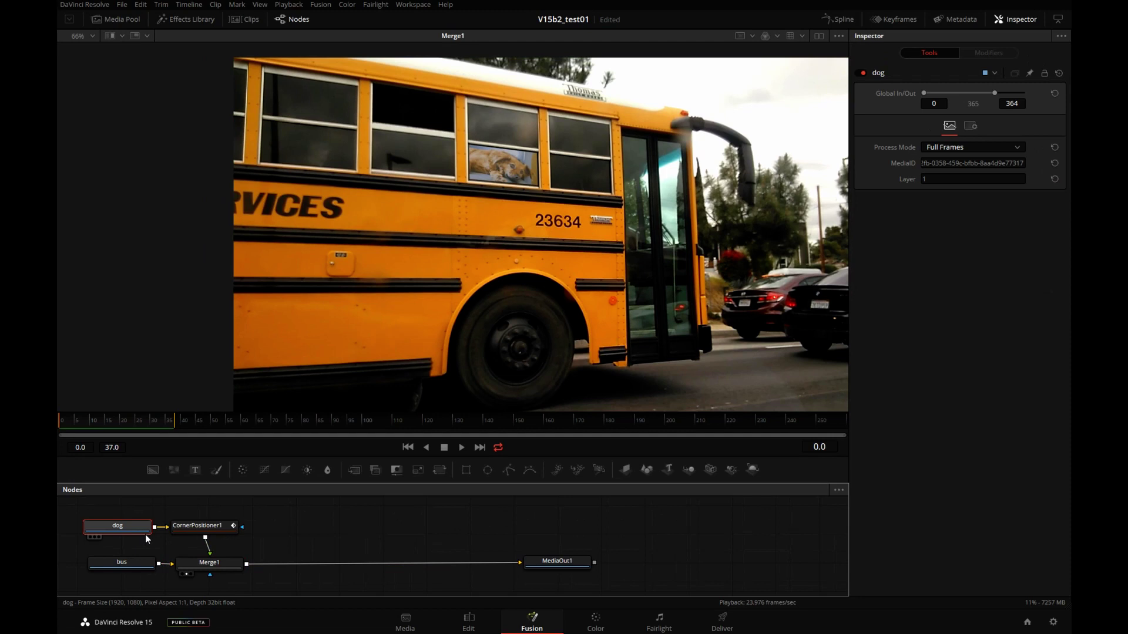
- Show the dog node in the viewer and briefly play the dog clip
{"action": "key", "text": "2"}
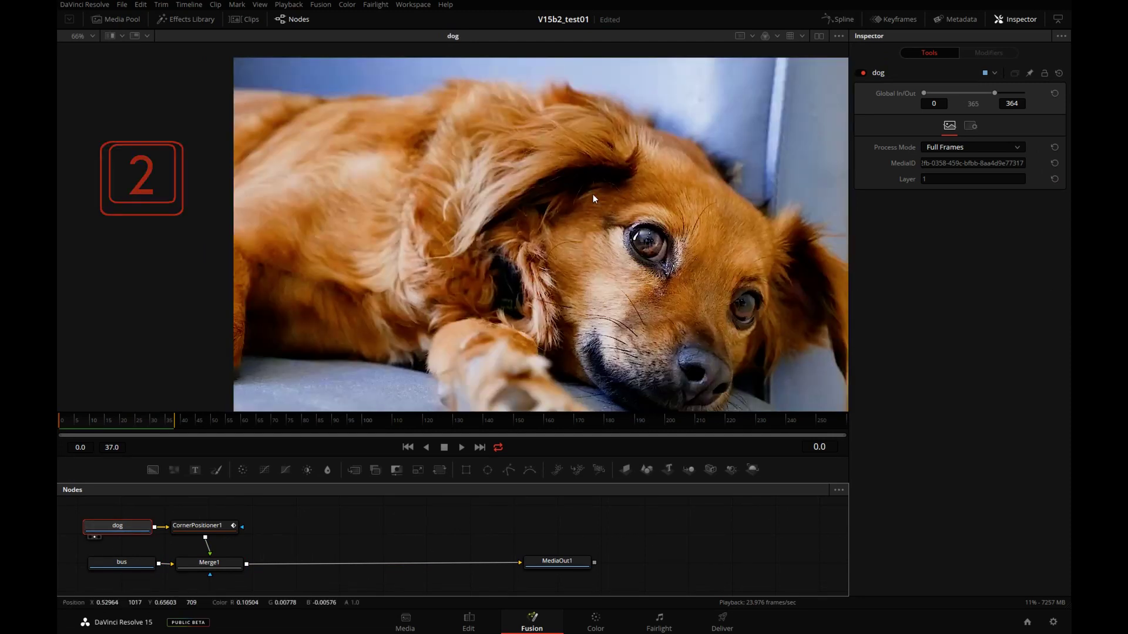
{"action": "key", "text": "space"}
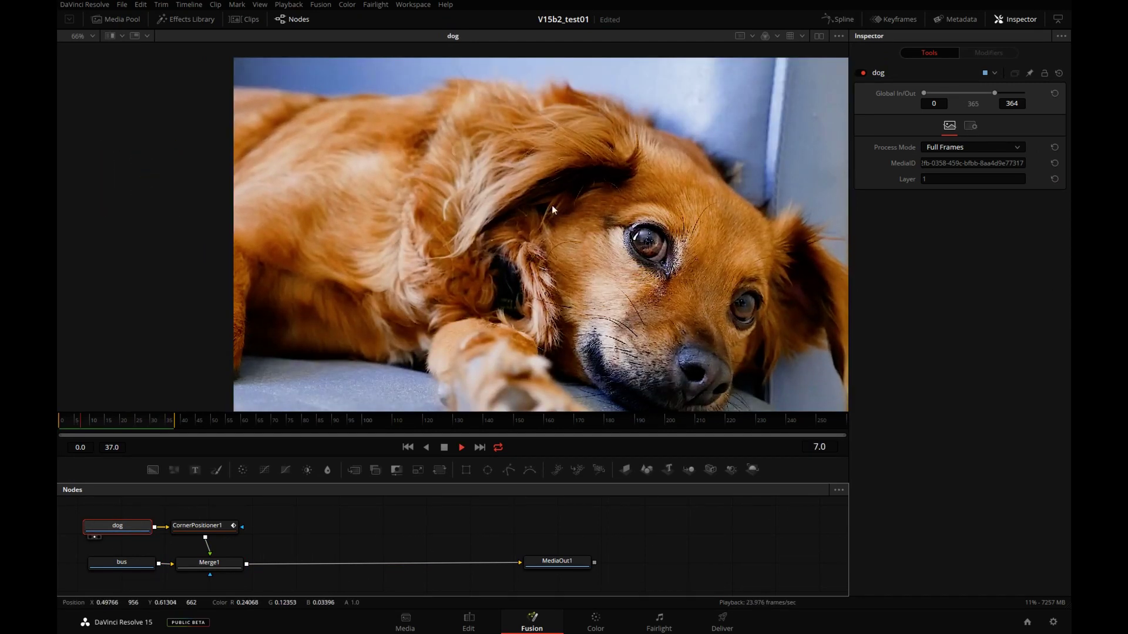
{"action": "key", "text": "space"}
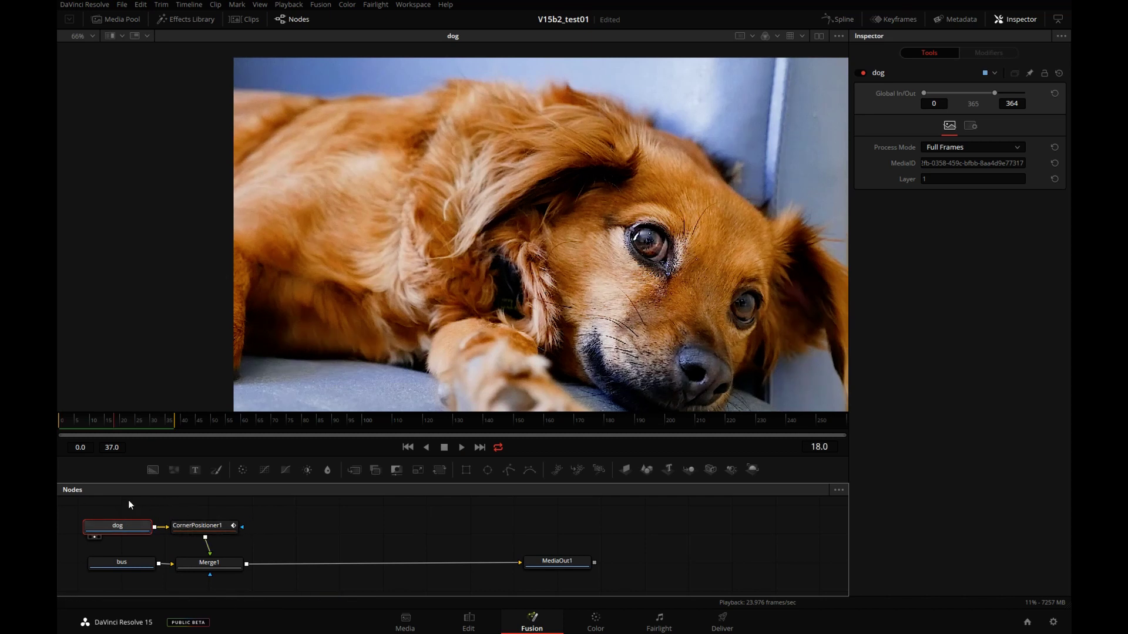
- Shift CornerPositioner1 and Merge1 together to the right, leaving room after the dog node
{"action": "left_click_drag", "start_coordinate": [290, 497], "coordinate": [176, 573]}
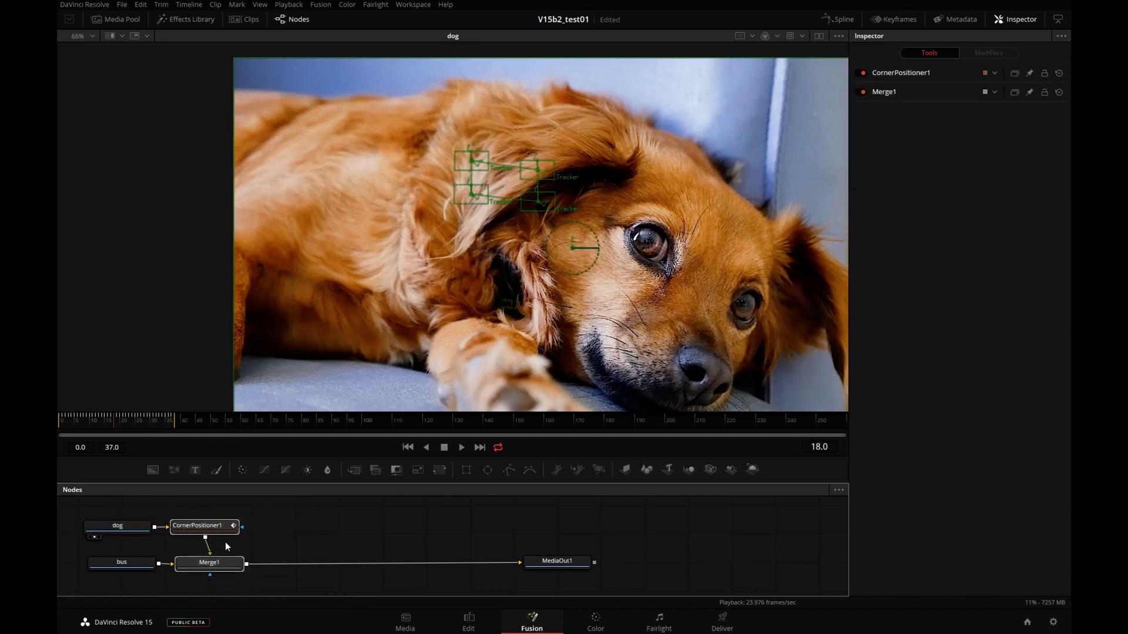
{"action": "left_click_drag", "start_coordinate": [206, 529], "coordinate": [308, 529]}
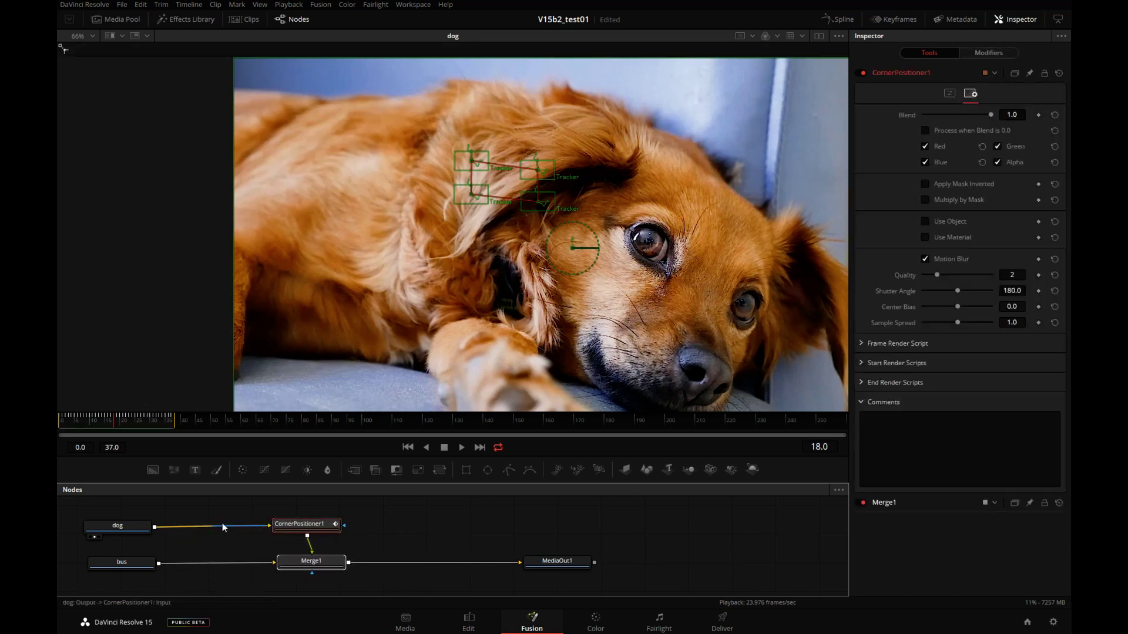
{"action": "left_click", "coordinate": [163, 517]}
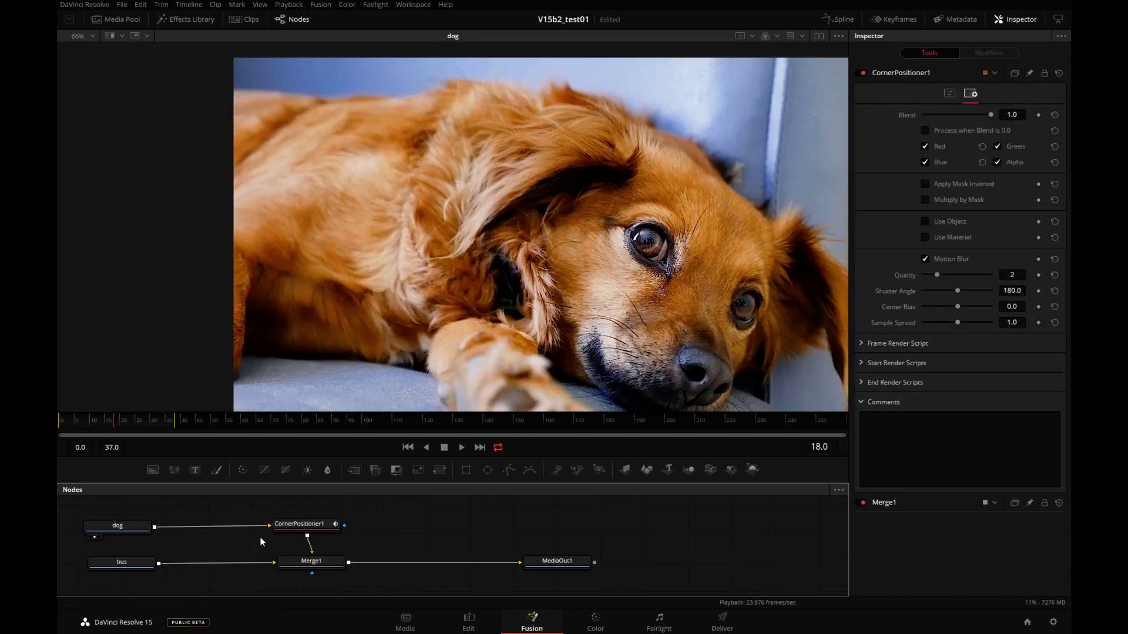
- Insert a Time Stretcher node directly after the dog source node
{"action": "left_click", "coordinate": [129, 532]}
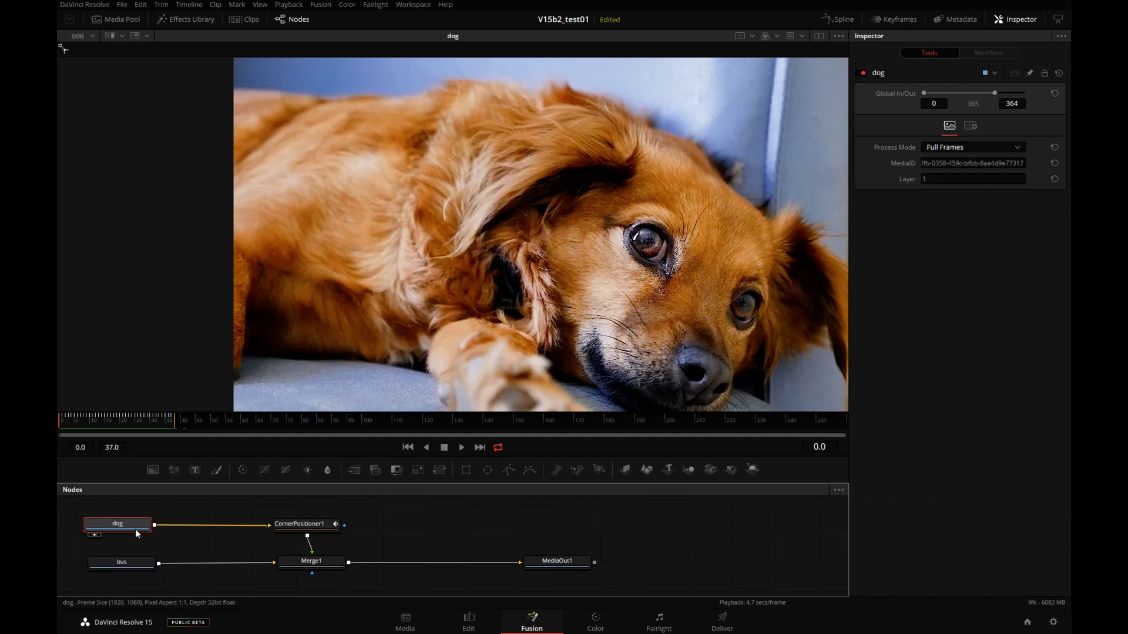
{"action": "key", "text": "ctrl+space"}
{"action": "type", "text": "mer"}
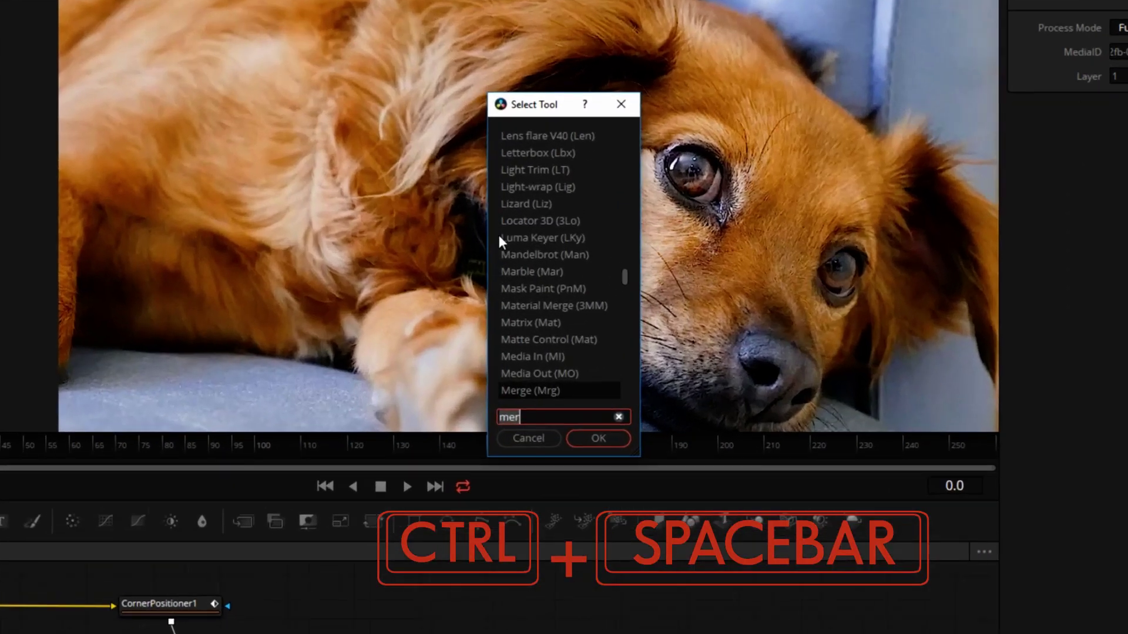
{"action": "key", "text": "BackSpace"}
{"action": "key", "text": "BackSpace"}
{"action": "key", "text": "BackSpace"}
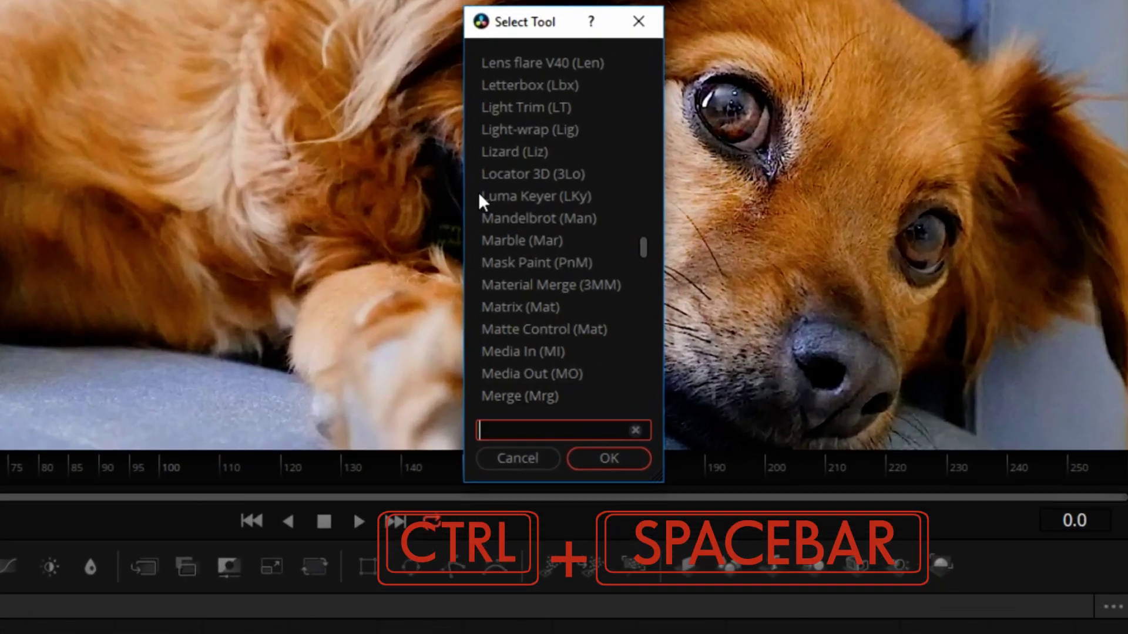
{"action": "type", "text": "time"}
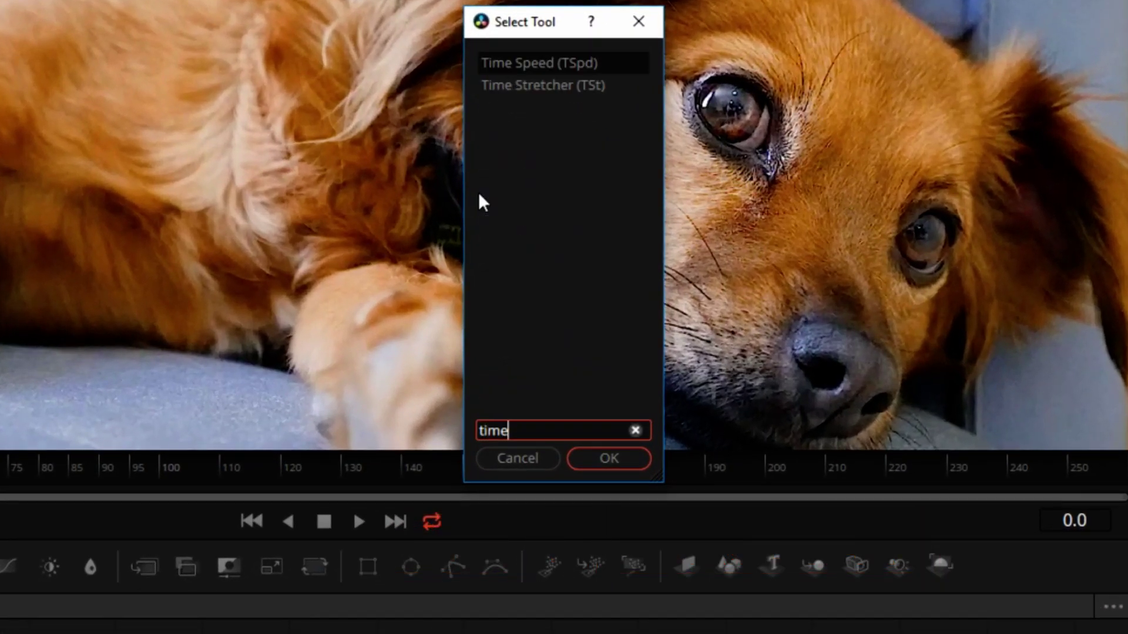
{"action": "left_click", "coordinate": [552, 89]}
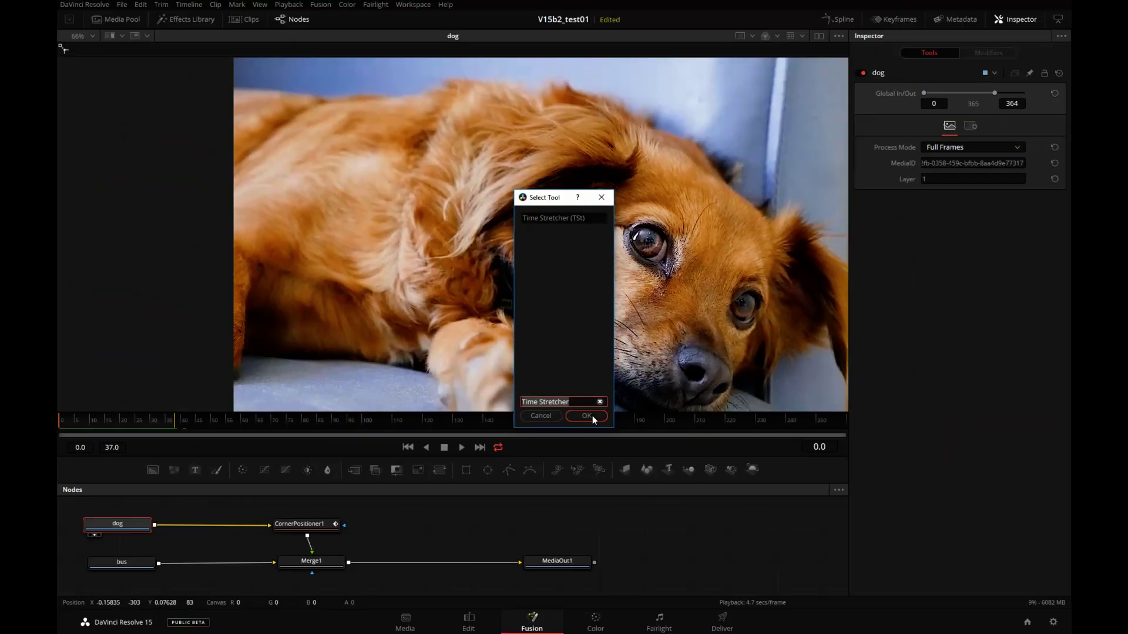
{"action": "left_click", "coordinate": [586, 415]}
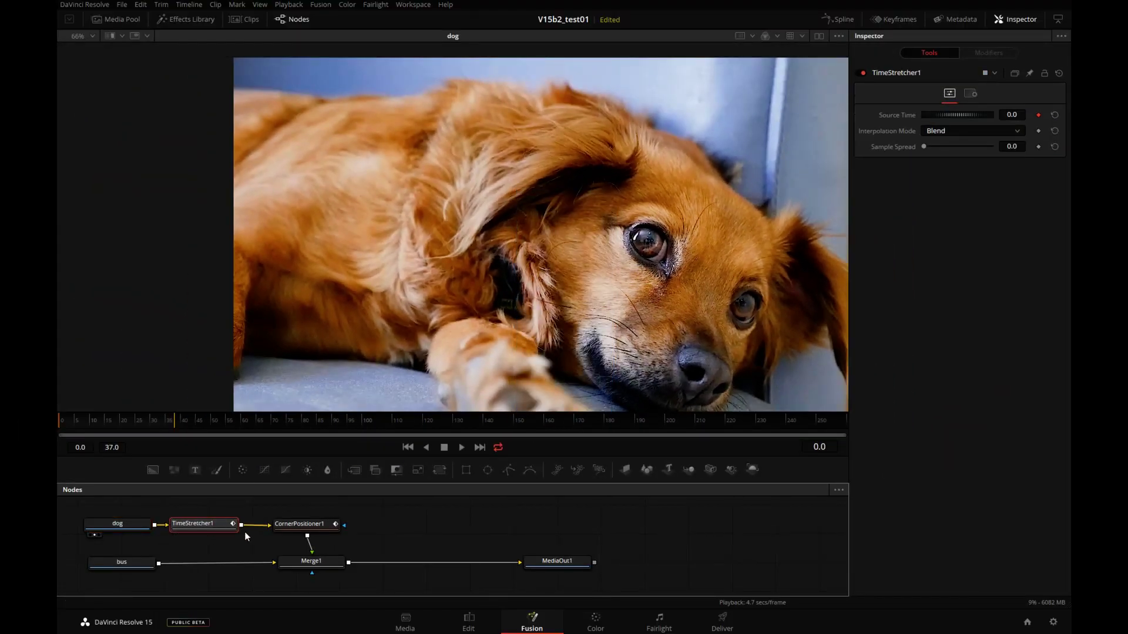
- Preview the TimeStretcher1 output by playing it briefly in the viewer
{"action": "key", "text": "2"}
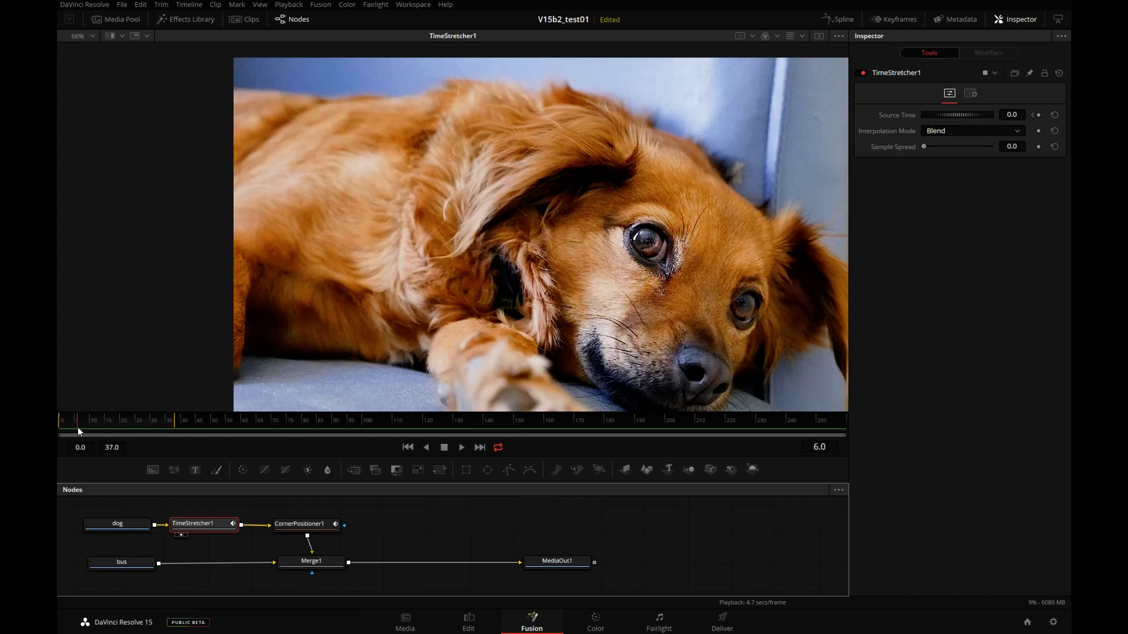
{"action": "key", "text": "space"}
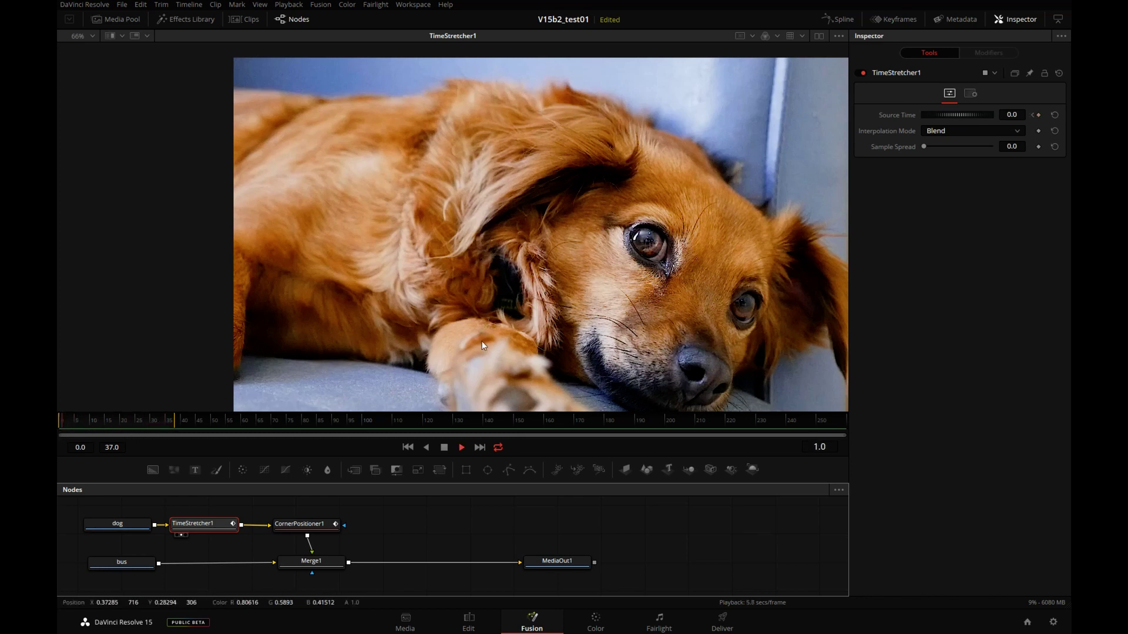
{"action": "key", "text": "space"}
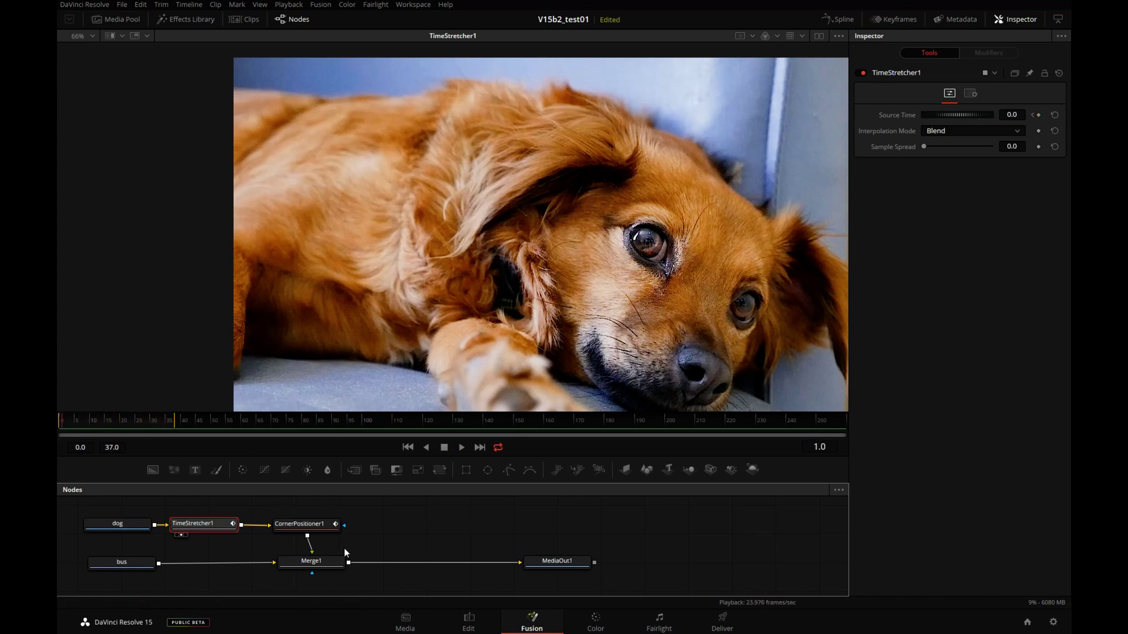
- With Merge1 selected, go to the Edit page and play bus.mp4 from its start
{"action": "left_click", "coordinate": [316, 562]}
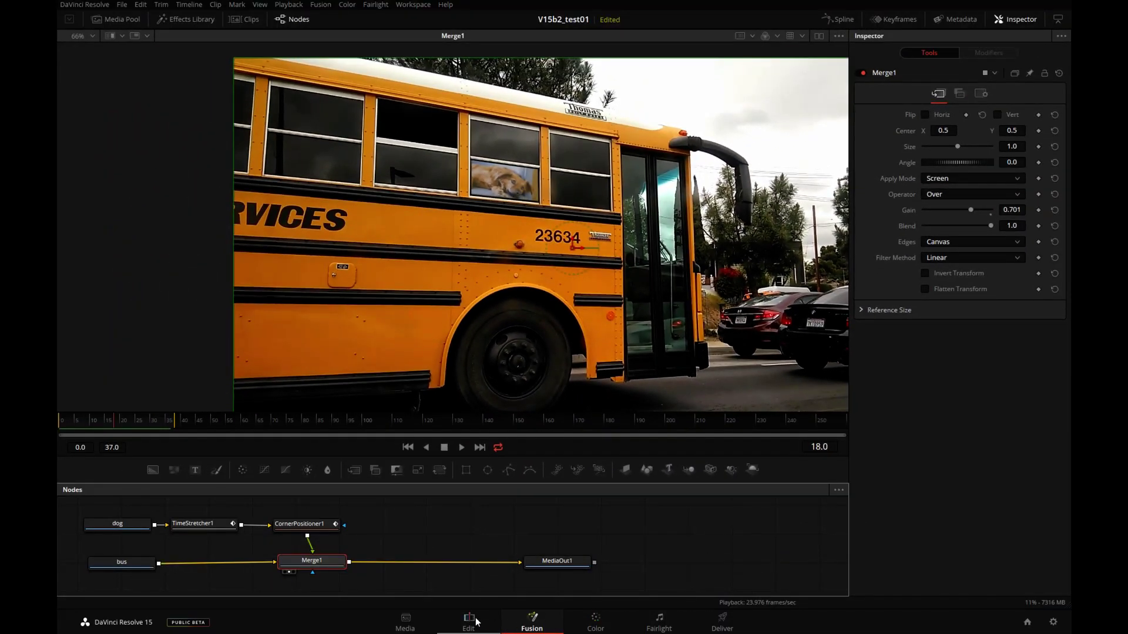
{"action": "left_click", "coordinate": [469, 621]}
{"action": "left_click", "coordinate": [387, 506]}
{"action": "key", "text": "Home"}
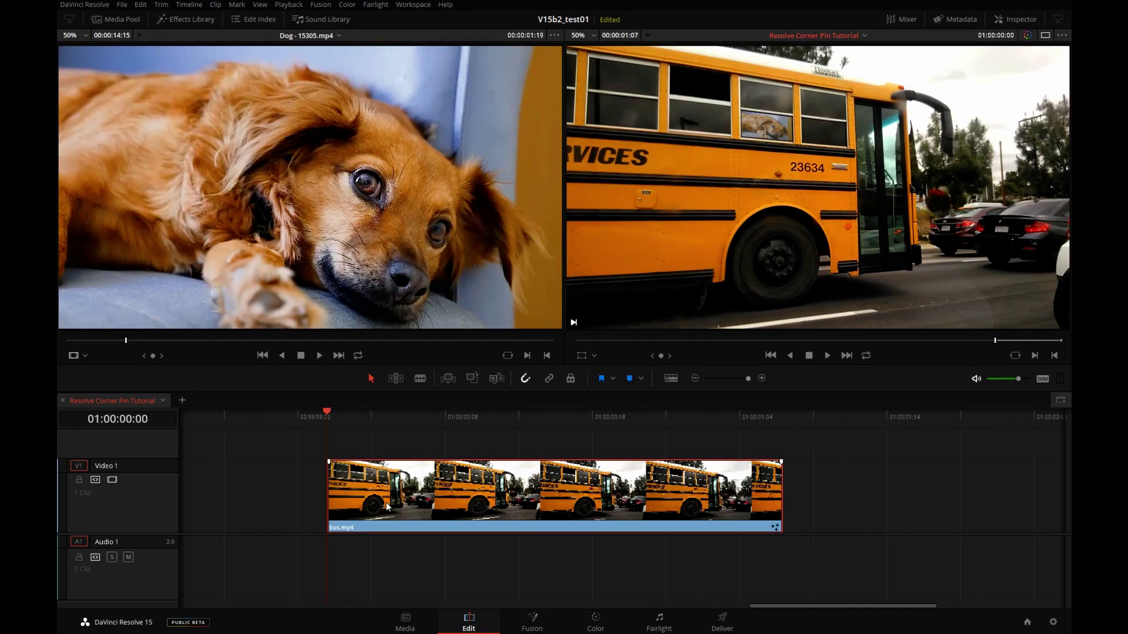
{"action": "key", "text": "space"}
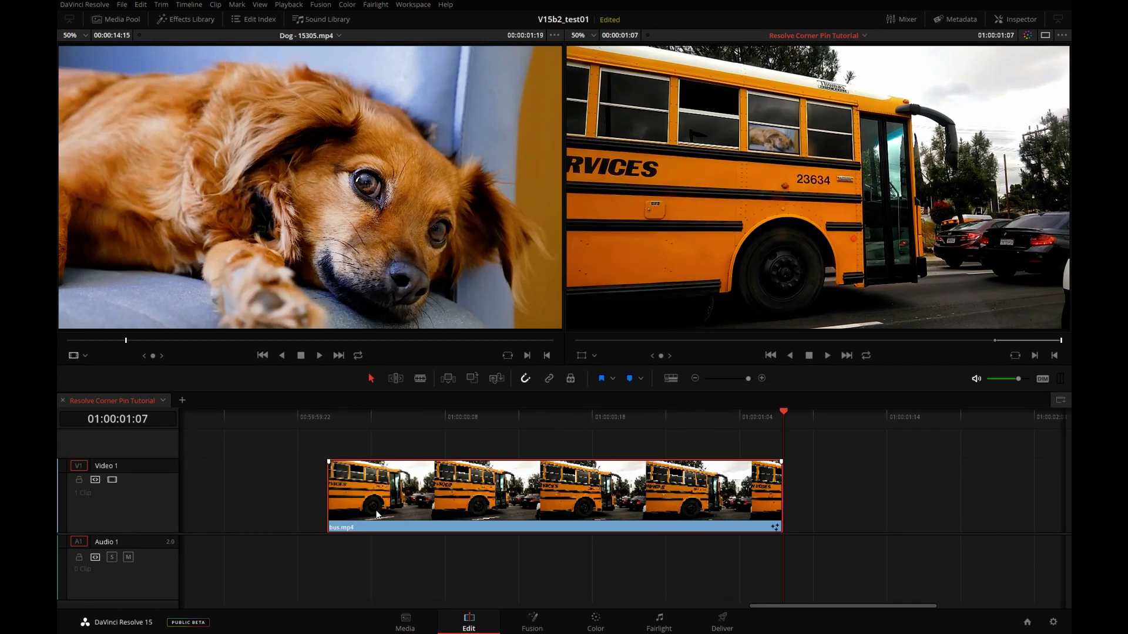